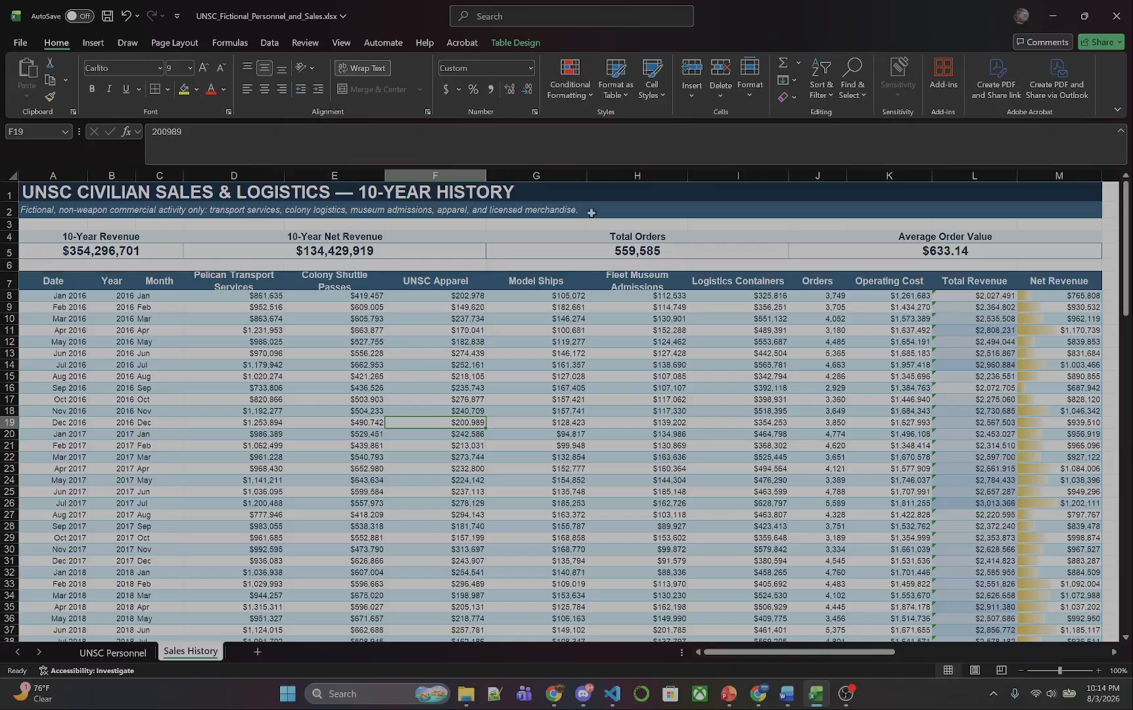
pyautogui.click(572, 87)
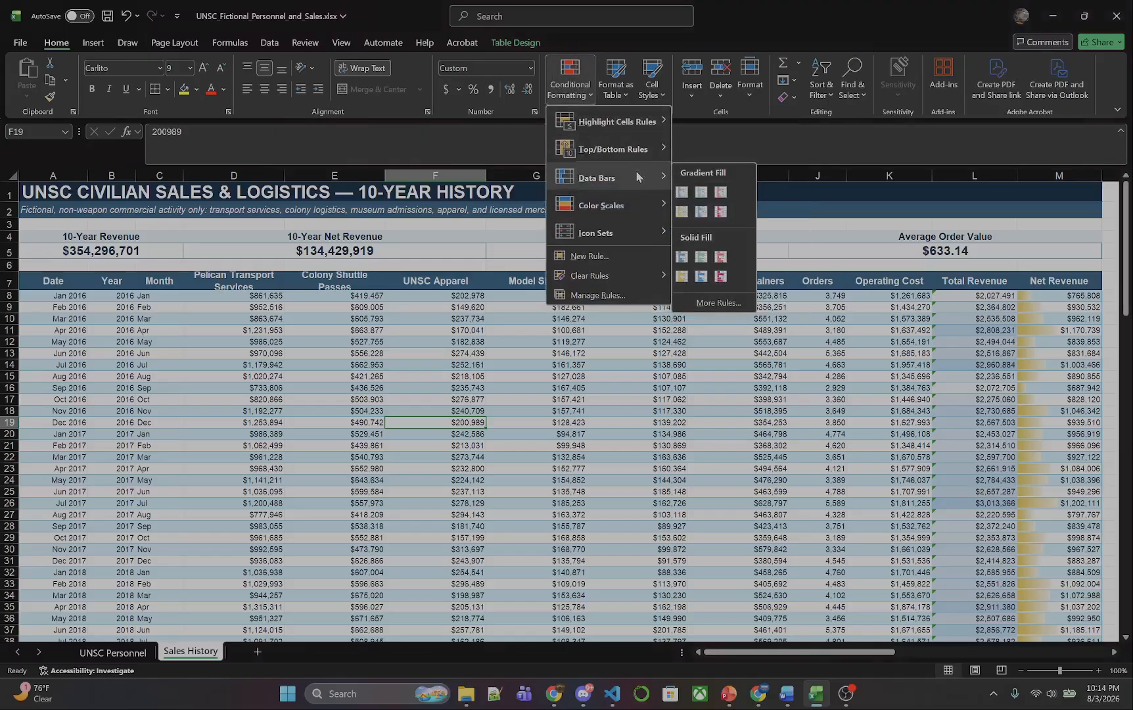
pyautogui.moveTo(633, 205)
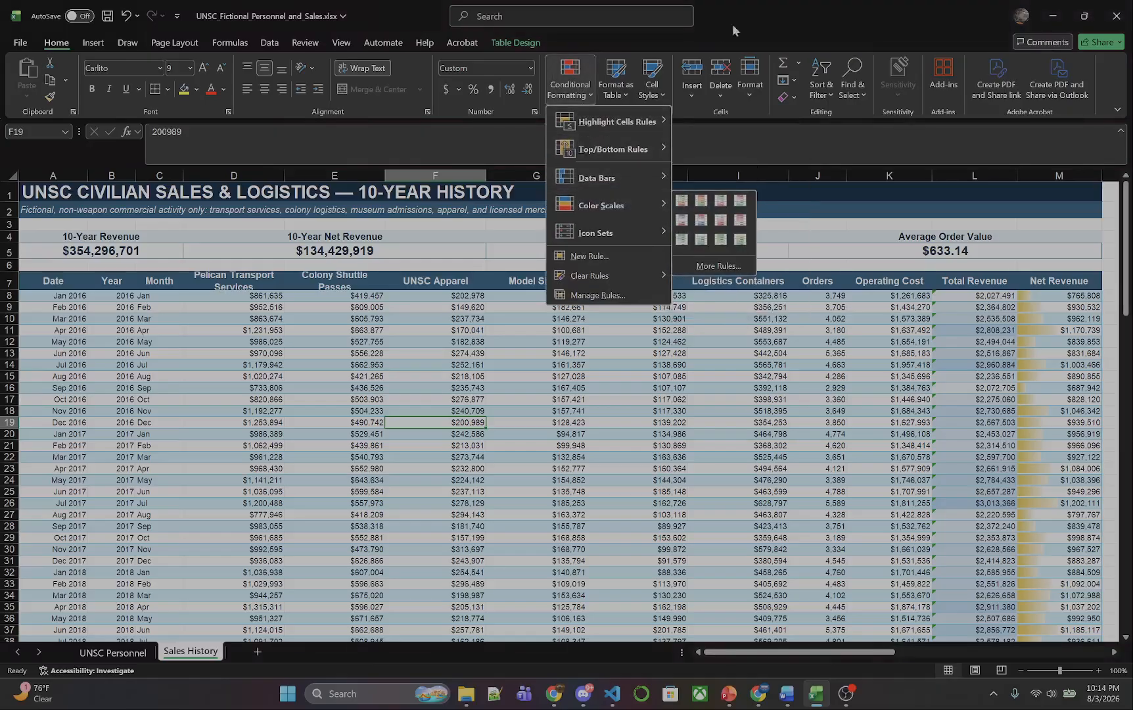
pyautogui.click(754, 4)
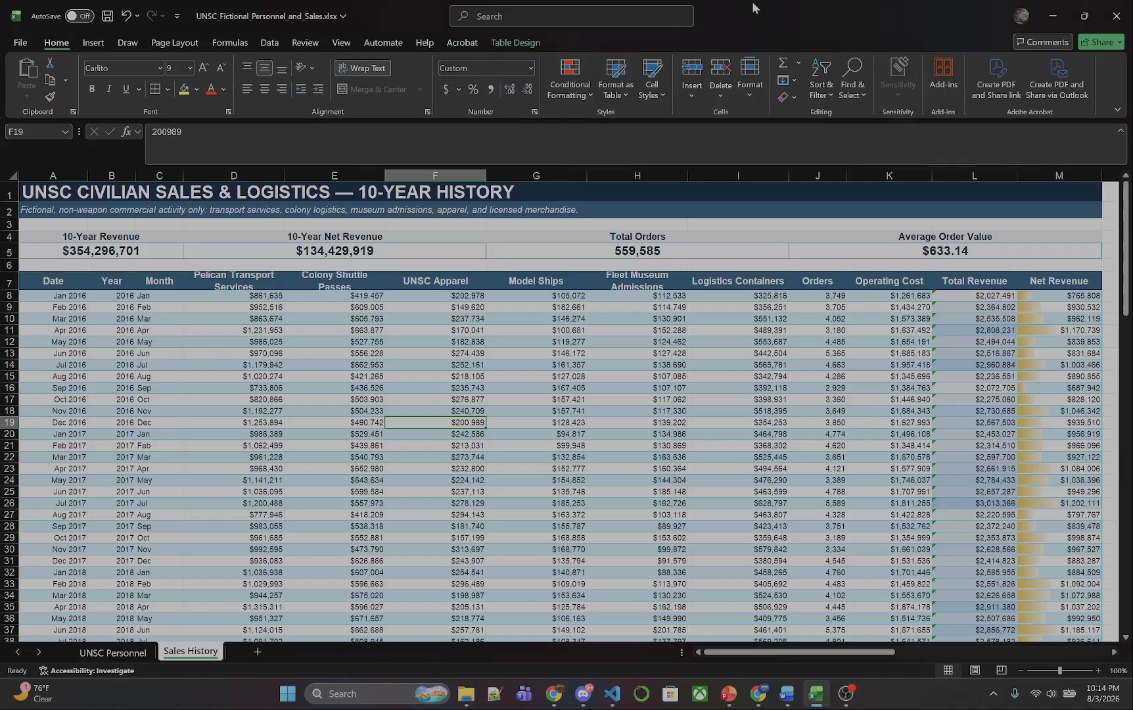
# Apply the coloured three-arrow directional icon set to the 2016 UNSC Apparel values in F8:F19.
pyautogui.click(466, 295)
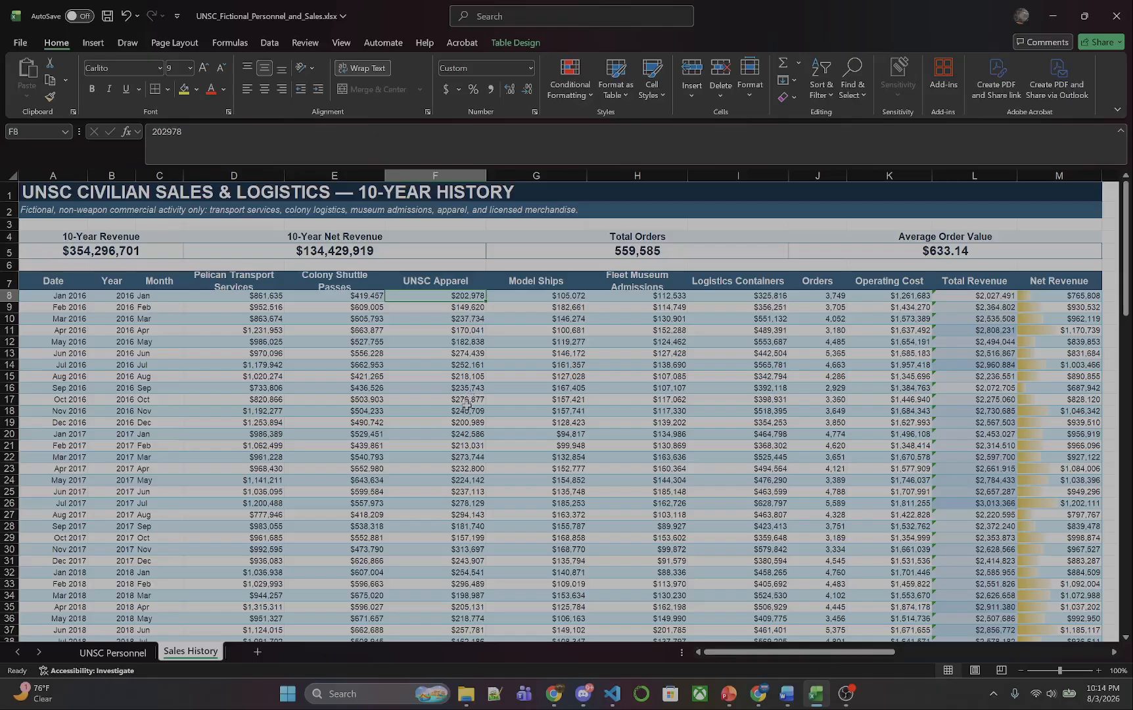
pyautogui.keyDown('shift'); pyautogui.click(465, 424); pyautogui.keyUp('shift')
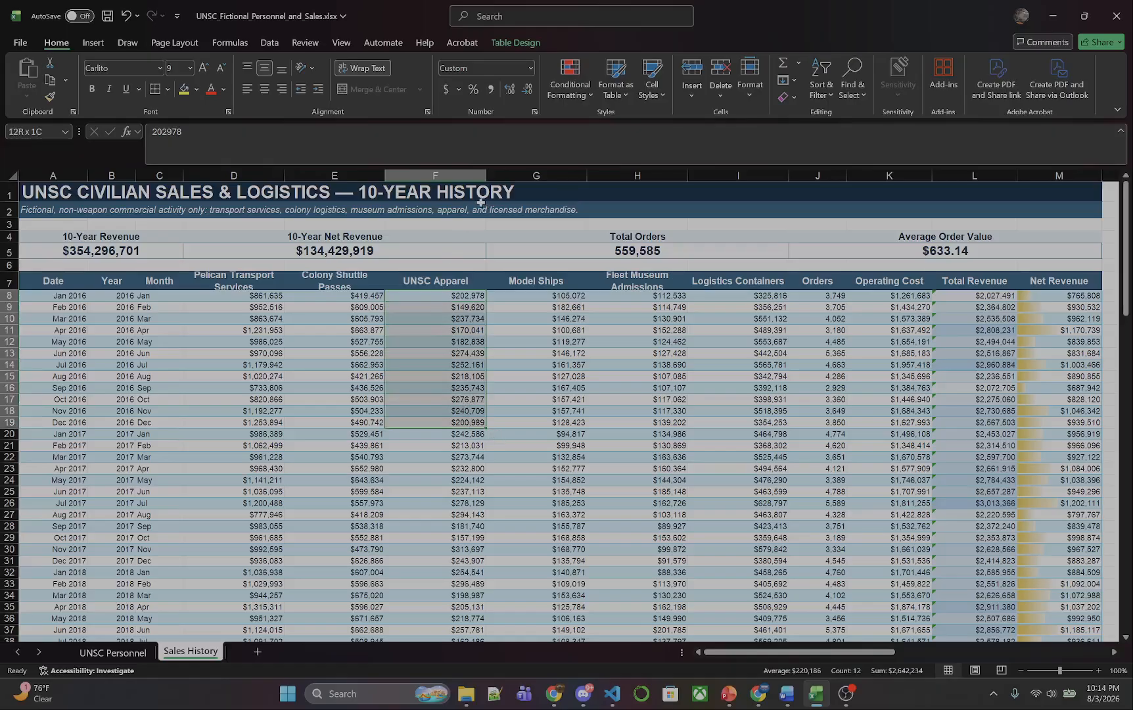
pyautogui.click(581, 88)
pyautogui.moveTo(654, 211)
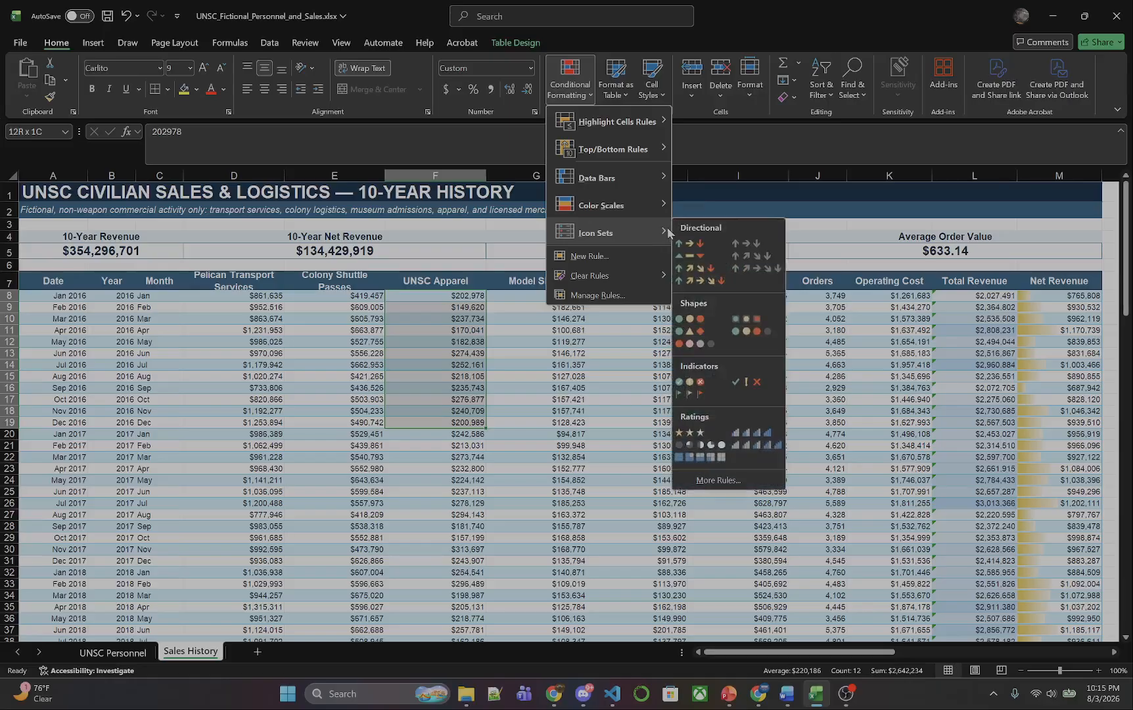
pyautogui.click(683, 244)
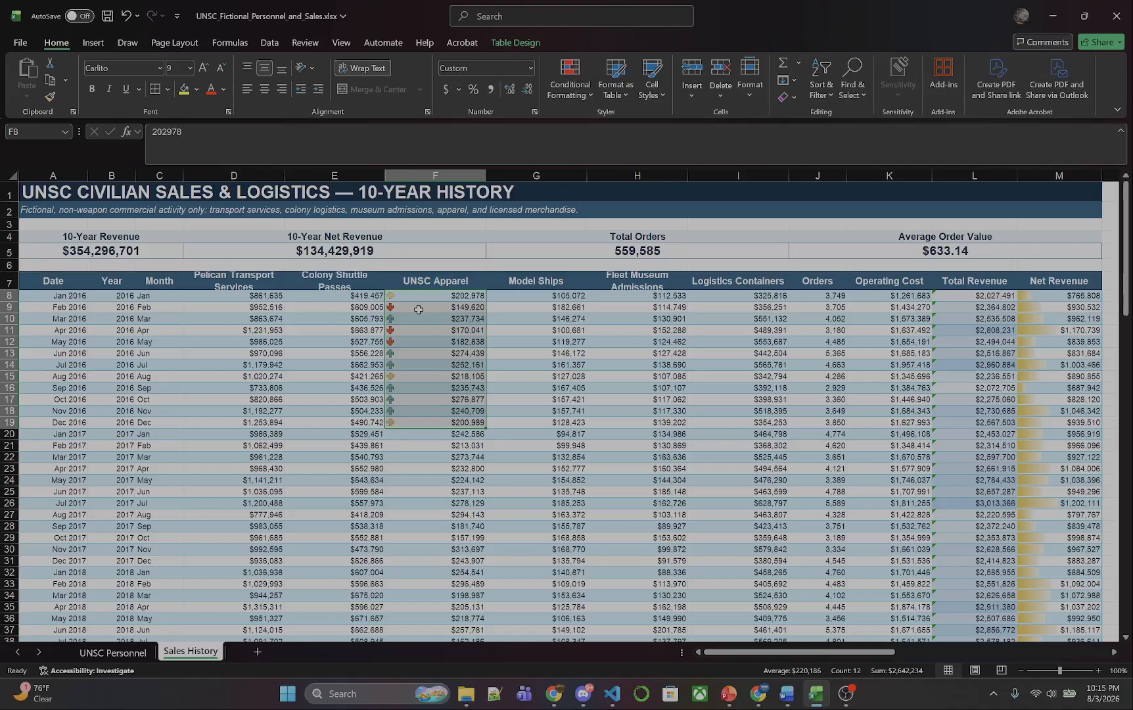
pyautogui.click(409, 322)
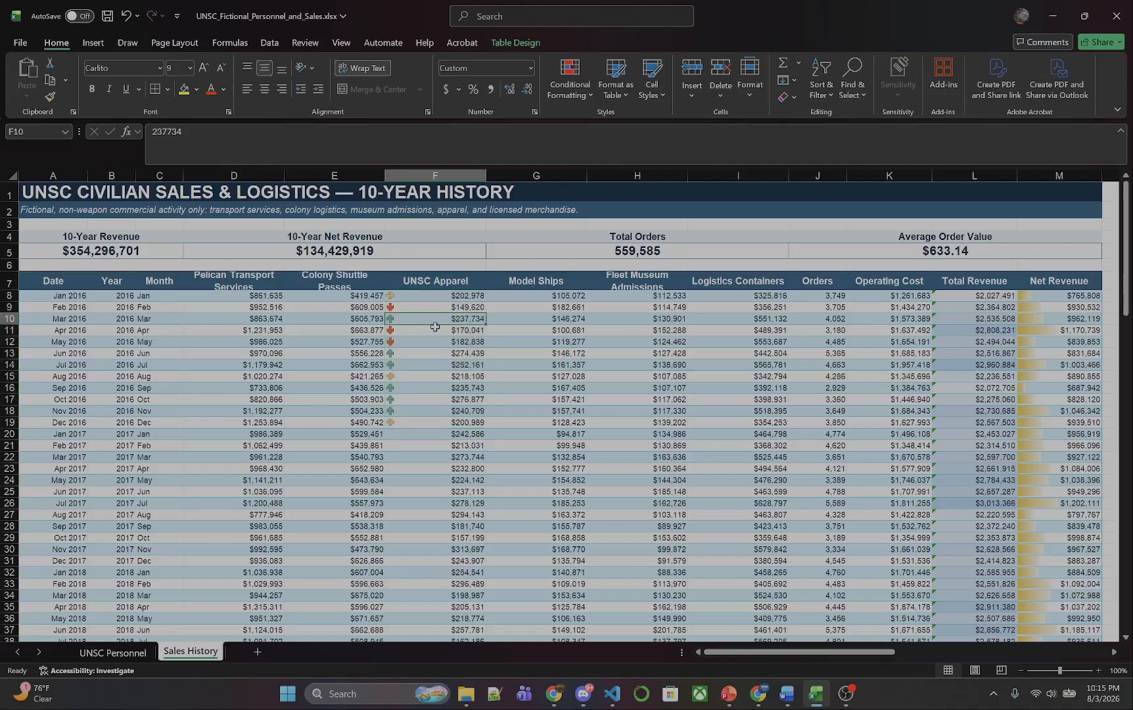
pyautogui.scroll(-1, 435, 327)
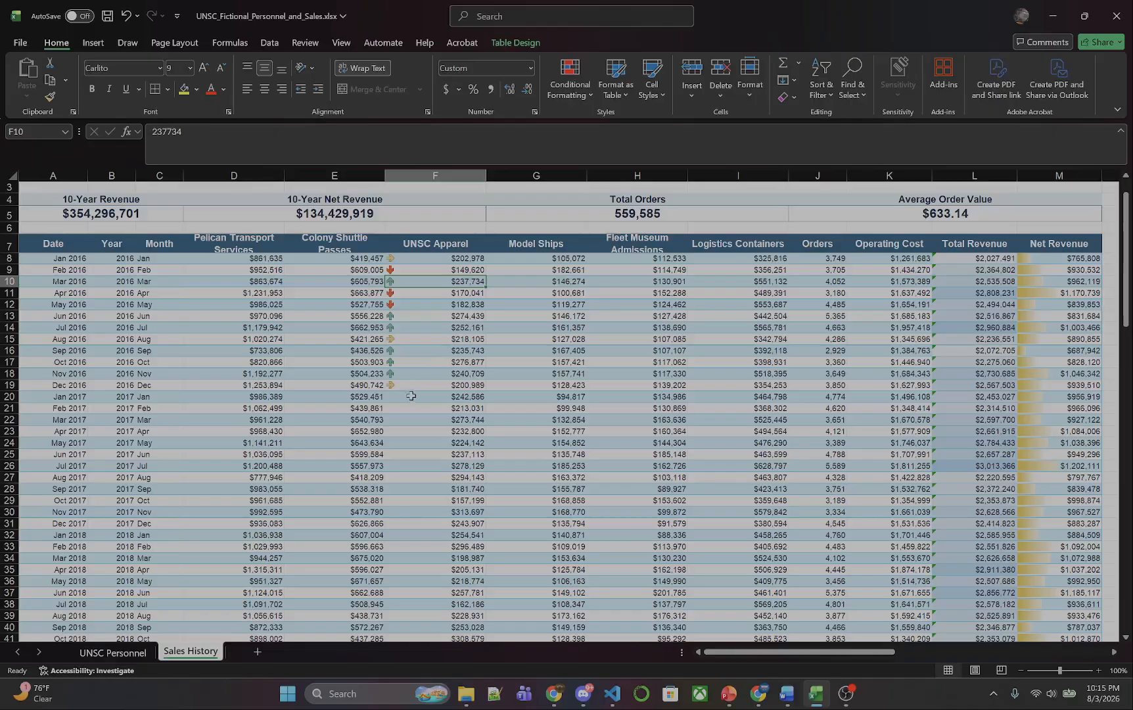
pyautogui.click(407, 399)
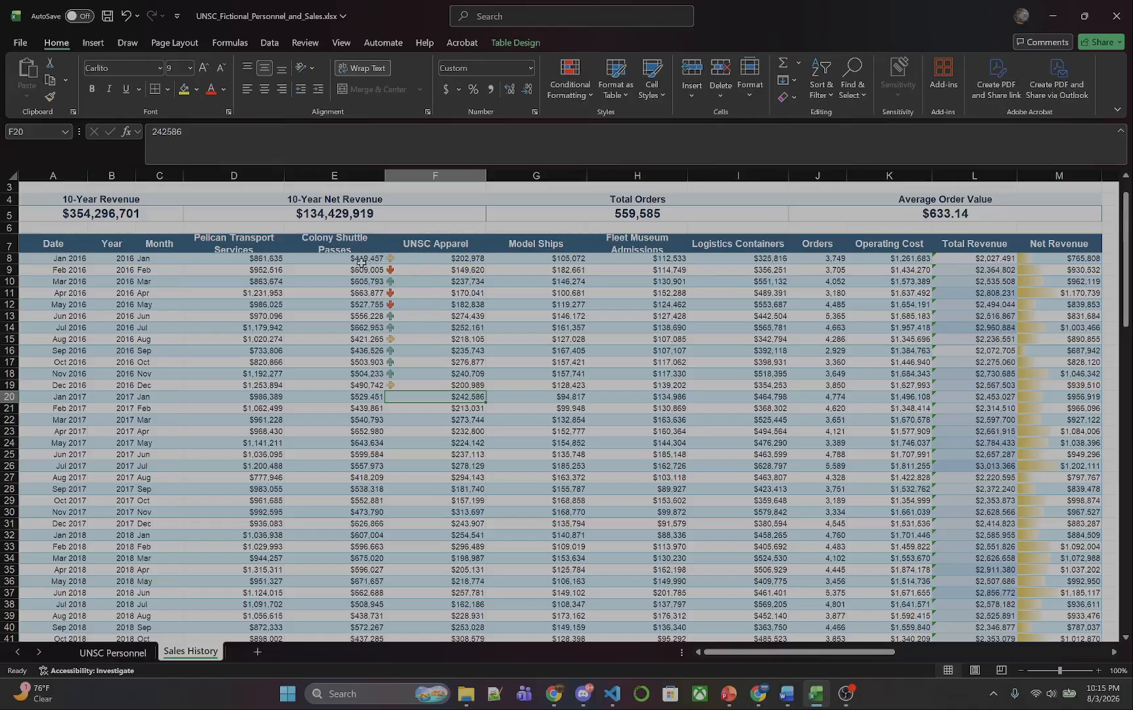
# Apply the Green - Yellow - Red Color Scale to the 2016 Model Ships values in G8:G19.
pyautogui.click(567, 260)
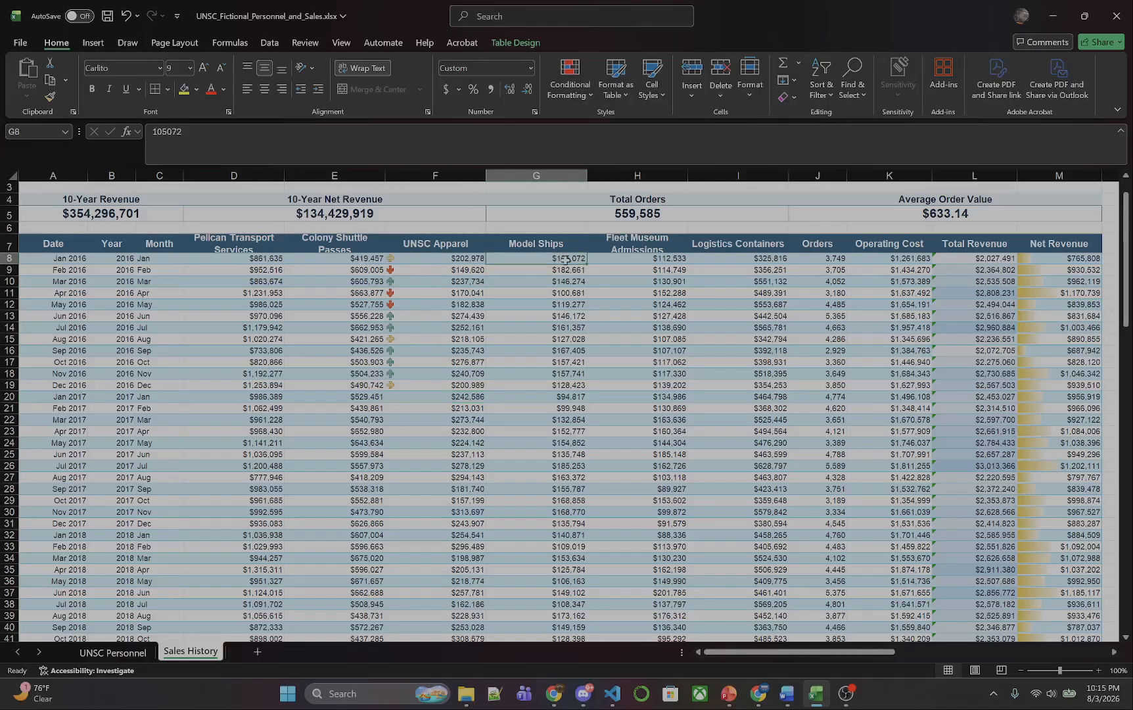
pyautogui.keyDown('shift'); pyautogui.click(568, 387); pyautogui.keyUp('shift')
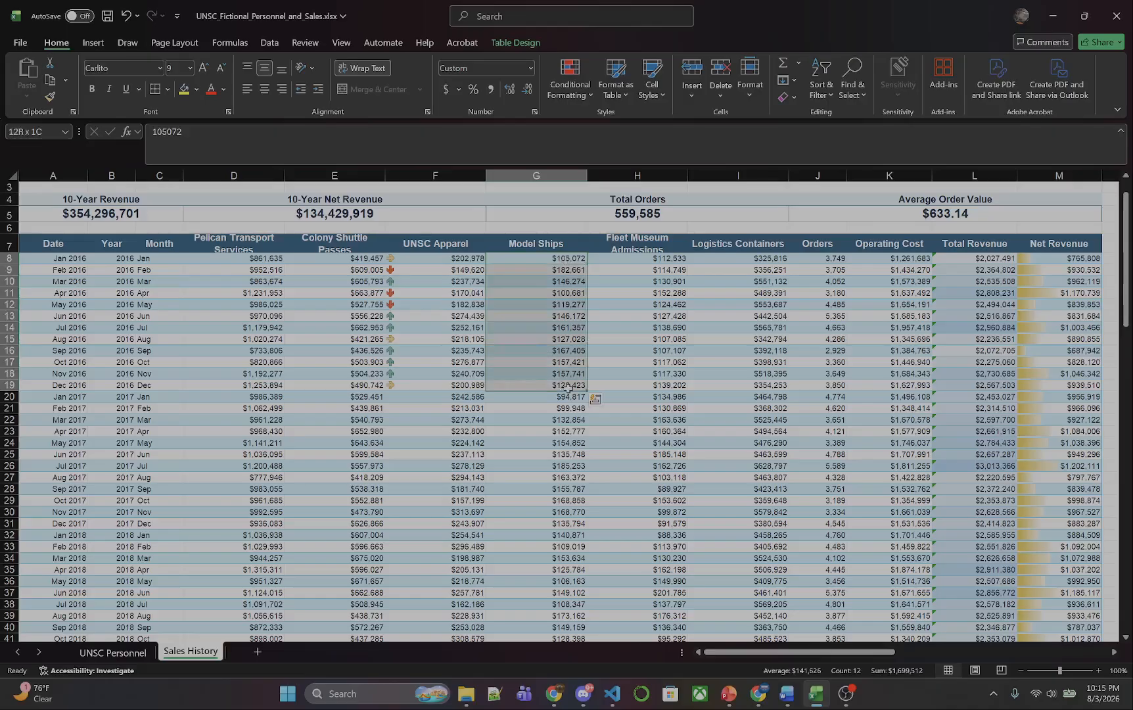
pyautogui.click(575, 95)
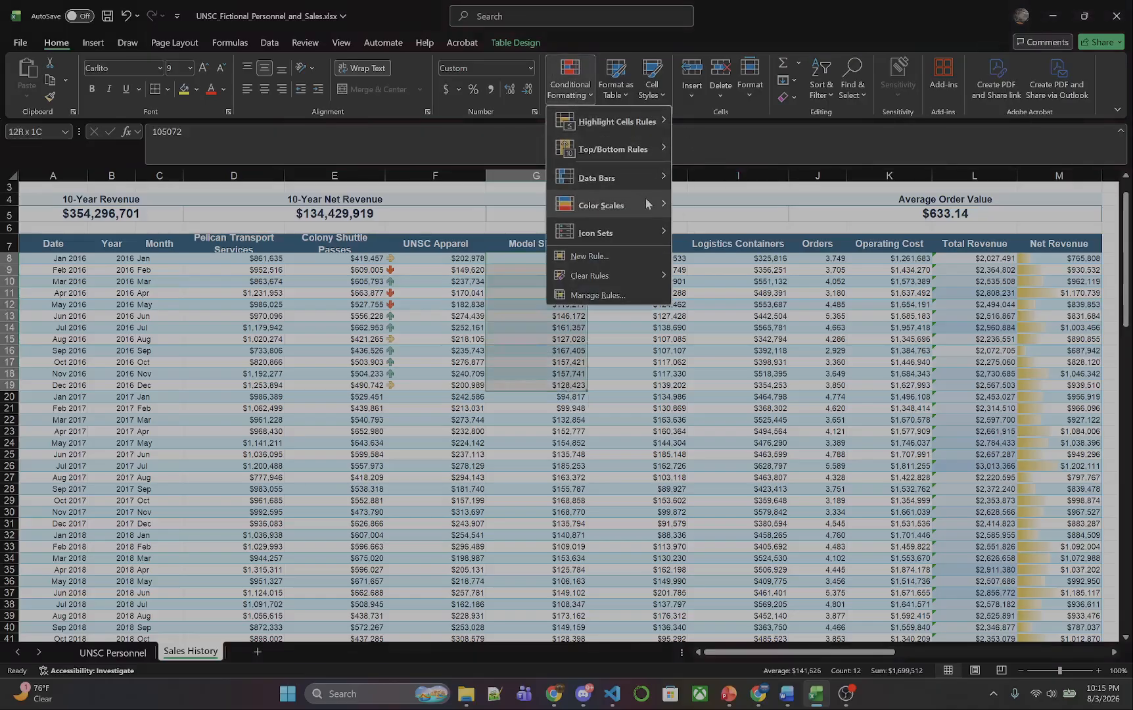
pyautogui.moveTo(653, 208)
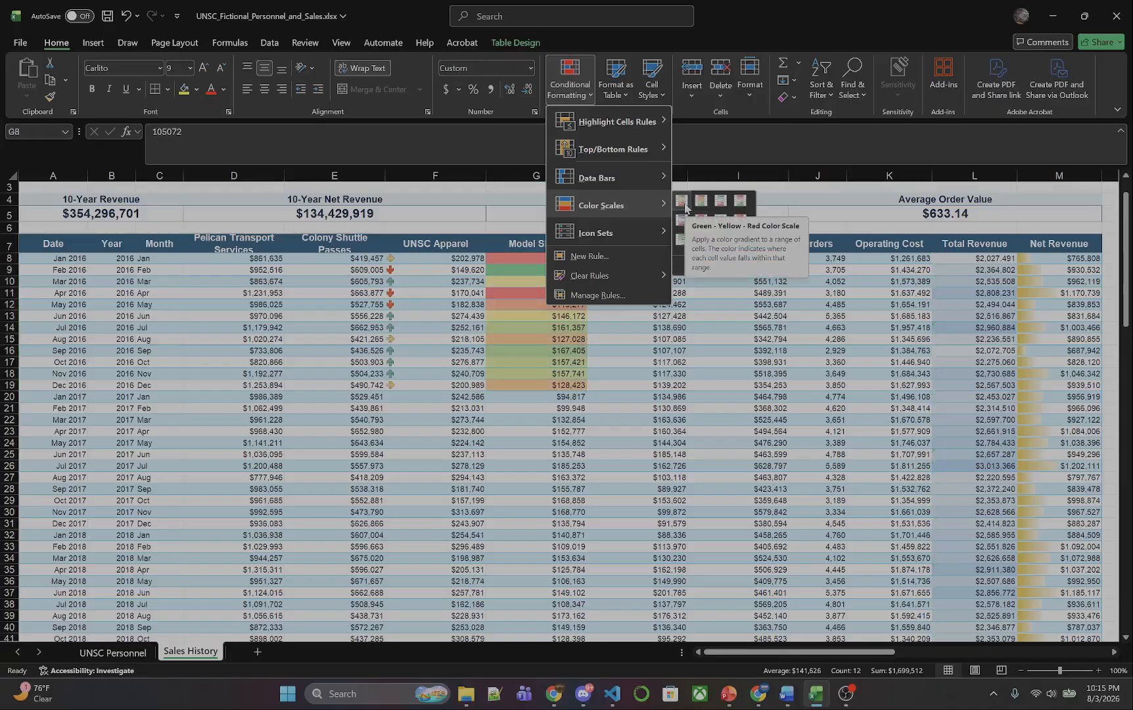
pyautogui.click(682, 201)
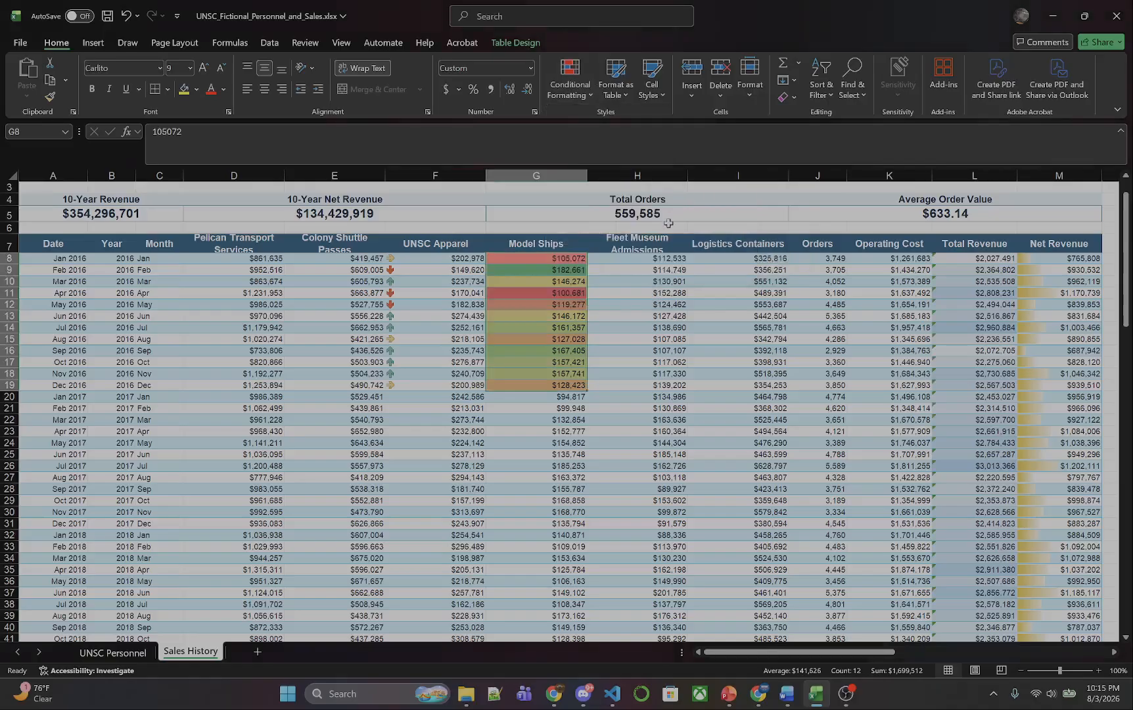
pyautogui.click(567, 284)
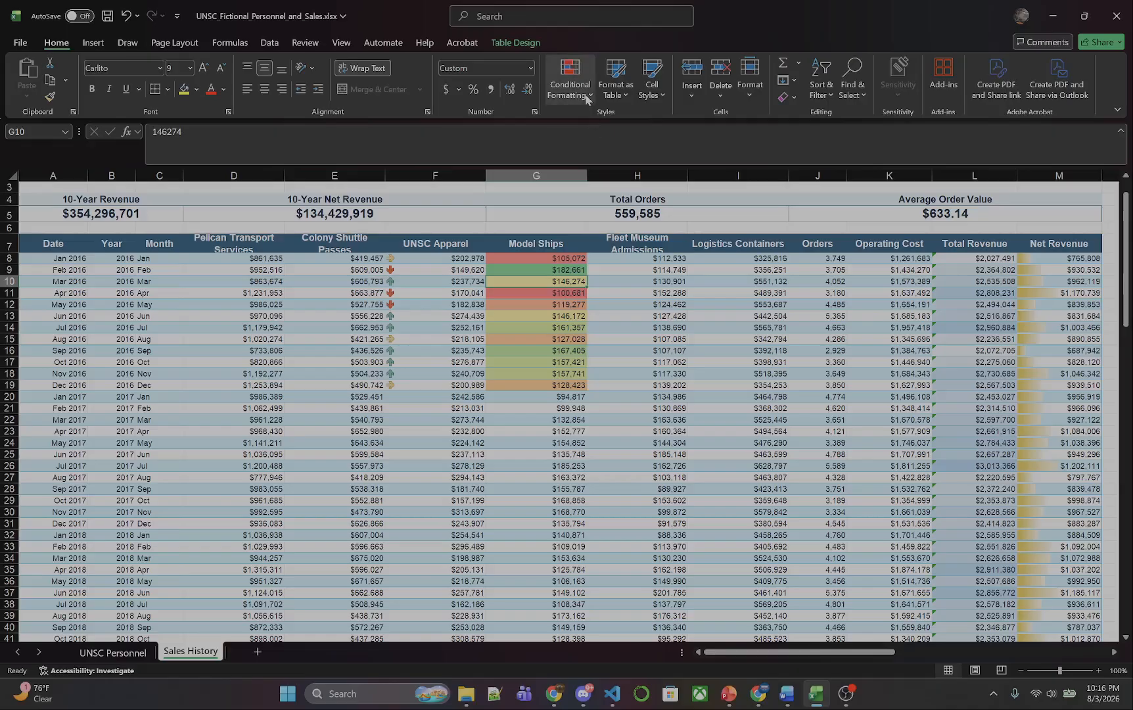
pyautogui.click(570, 84)
pyautogui.moveTo(645, 187)
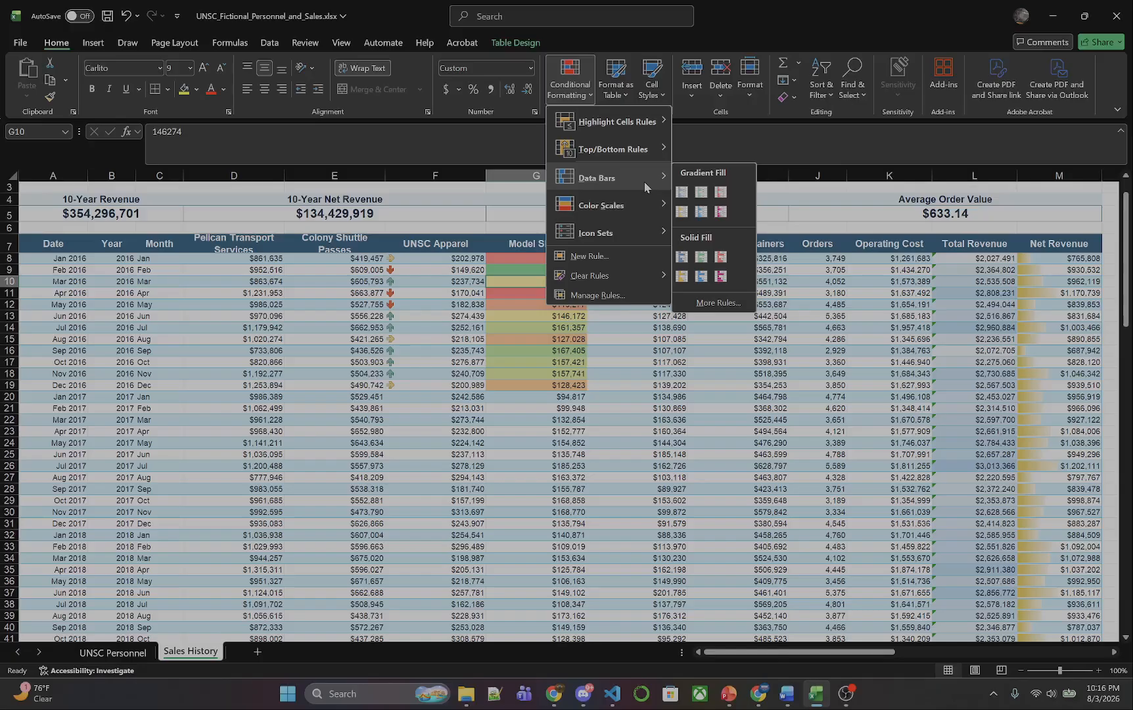
pyautogui.click(271, 259)
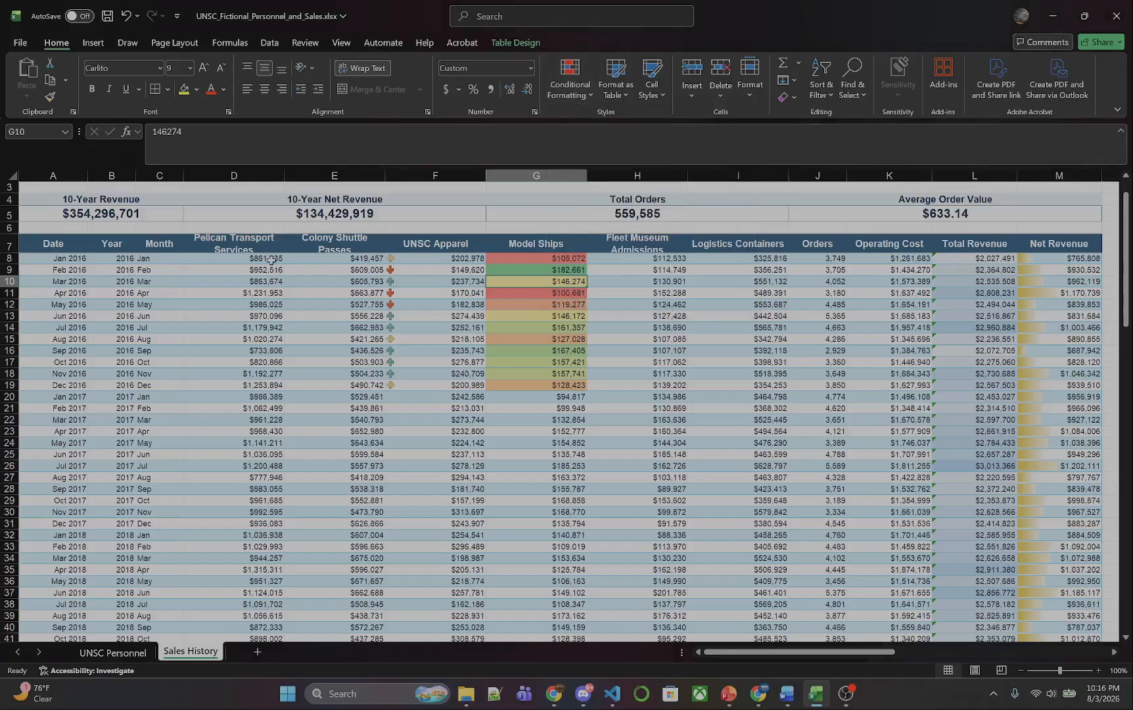
# Apply blue gradient-fill data bars to the 2016 Pelican Transport Services values in D8:D19.
pyautogui.click(257, 385)
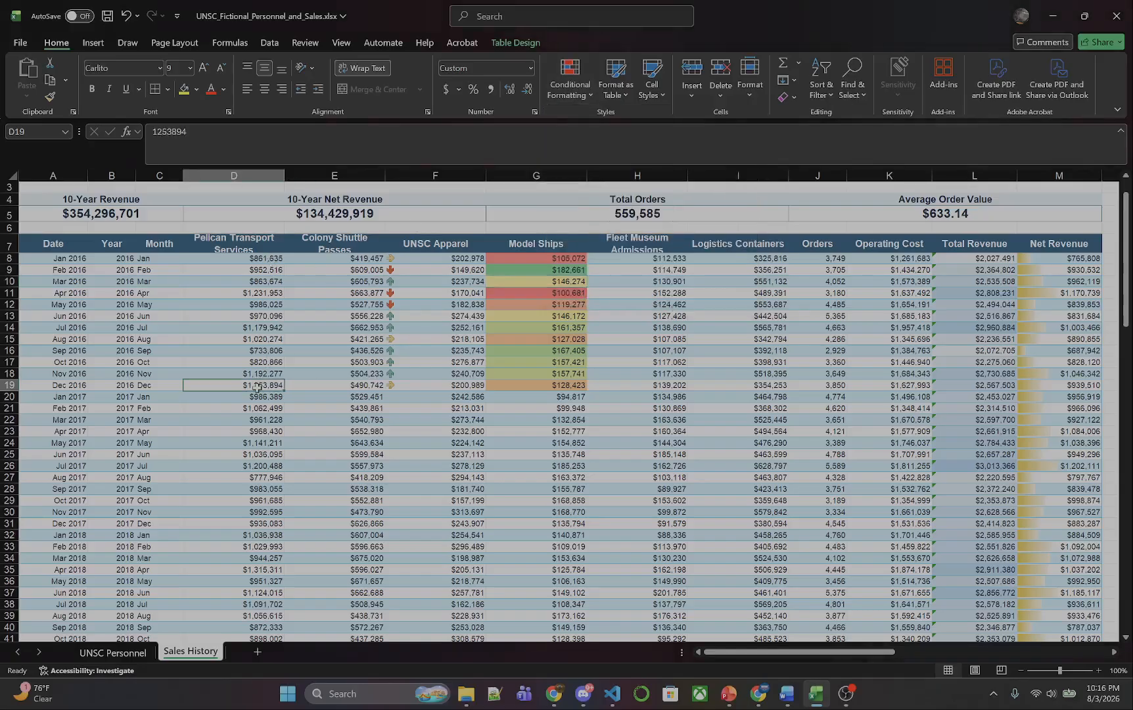
pyautogui.keyDown('shift'); pyautogui.click(269, 258); pyautogui.keyUp('shift')
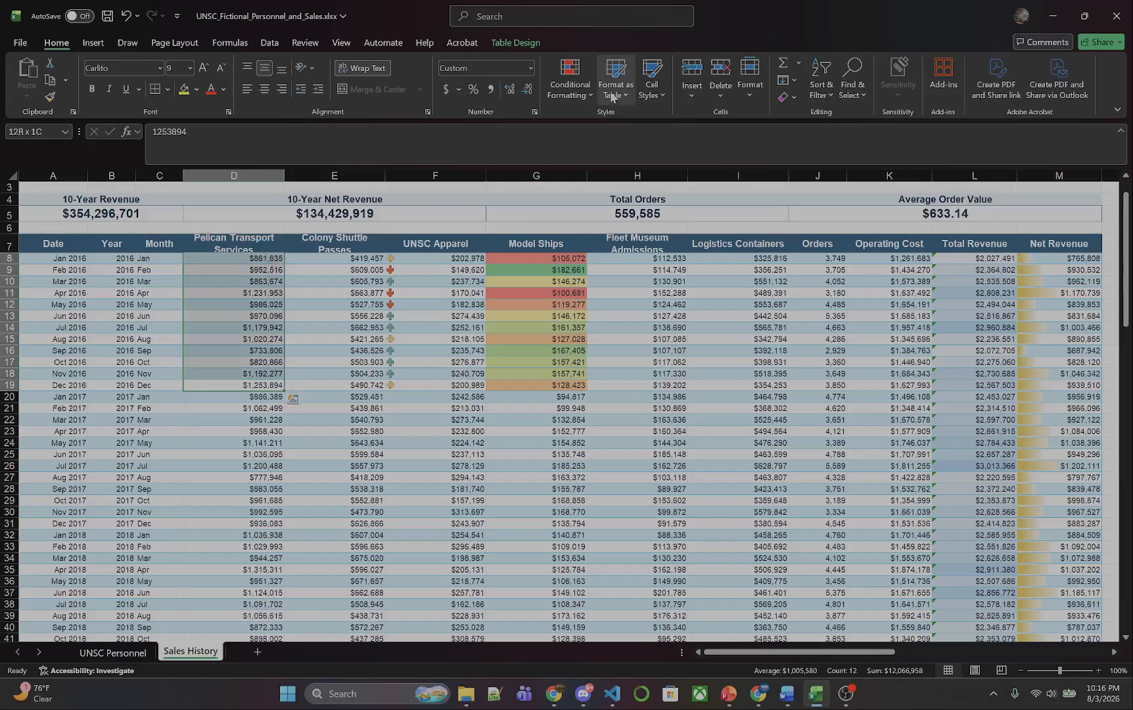
pyautogui.click(583, 92)
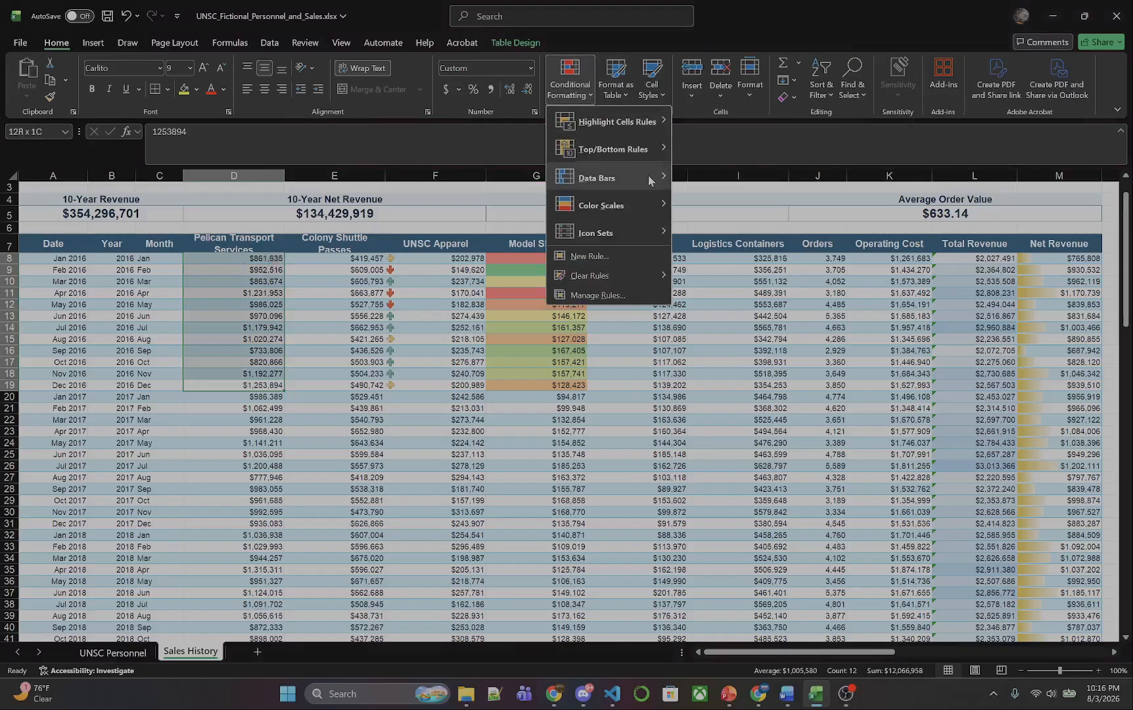
pyautogui.moveTo(608, 177)
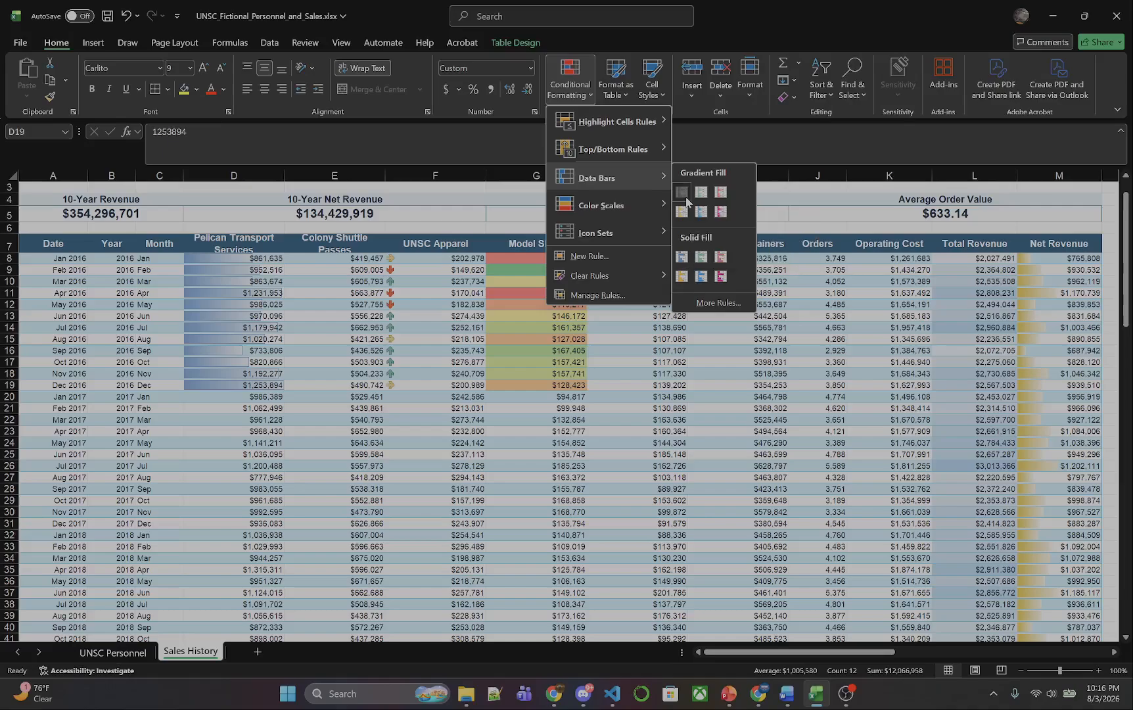
pyautogui.click(684, 196)
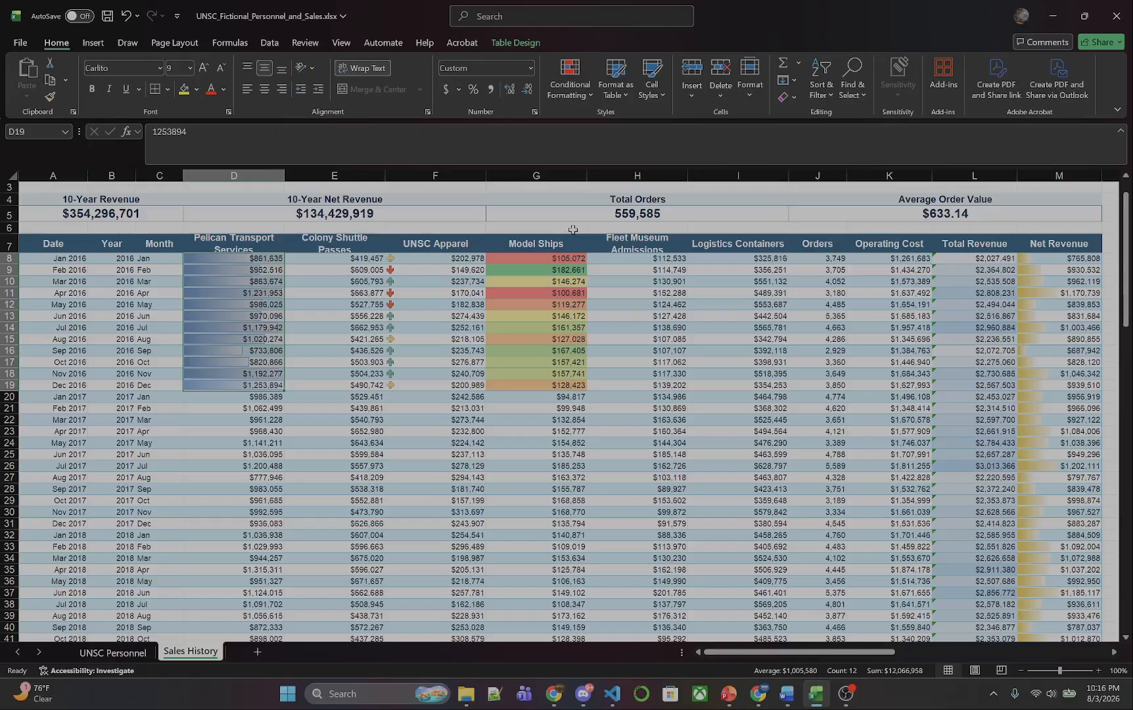
pyautogui.click(670, 259)
pyautogui.click(588, 101)
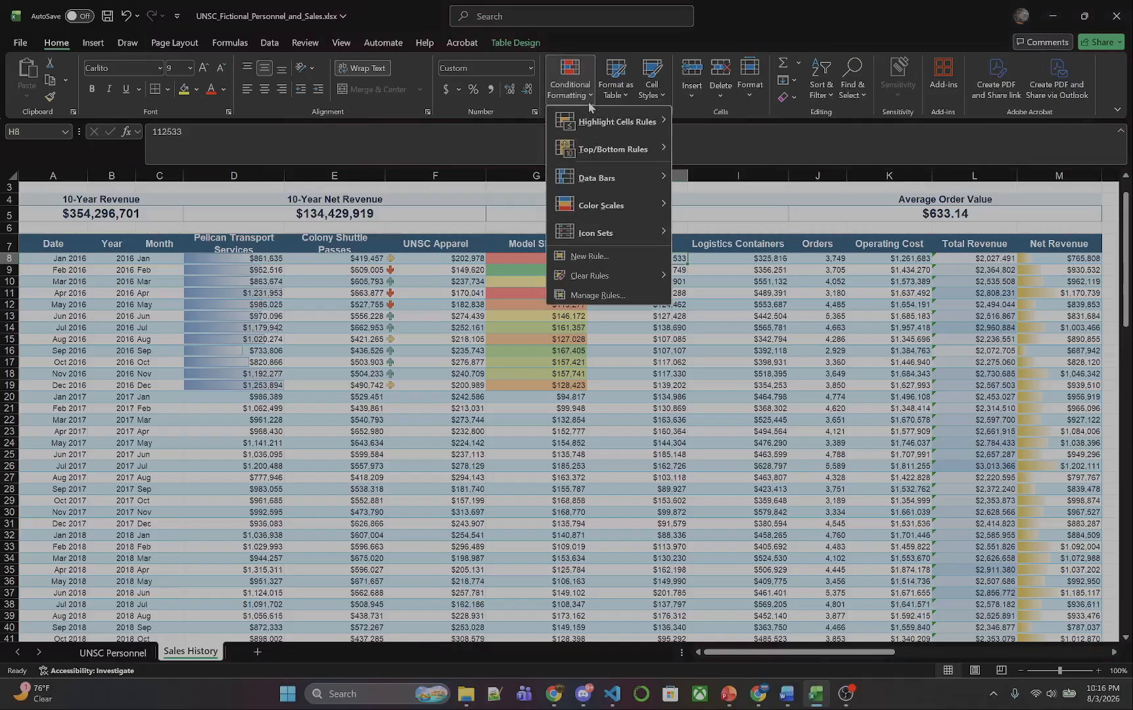
pyautogui.moveTo(600, 123)
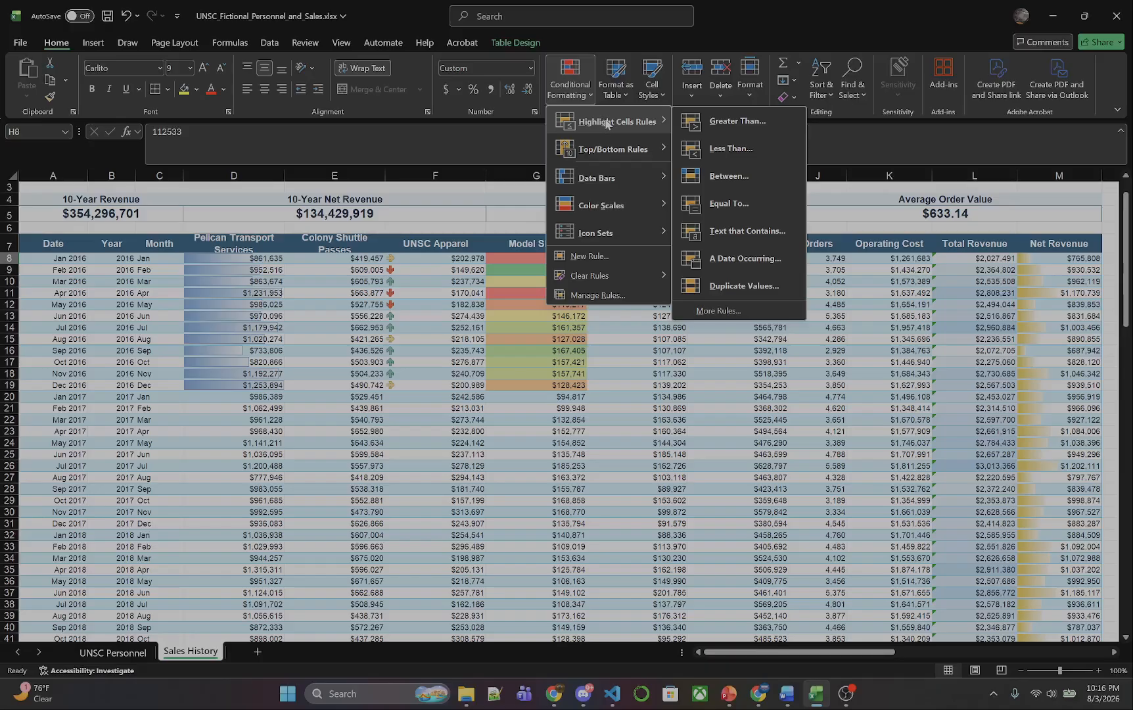
pyautogui.moveTo(620, 235)
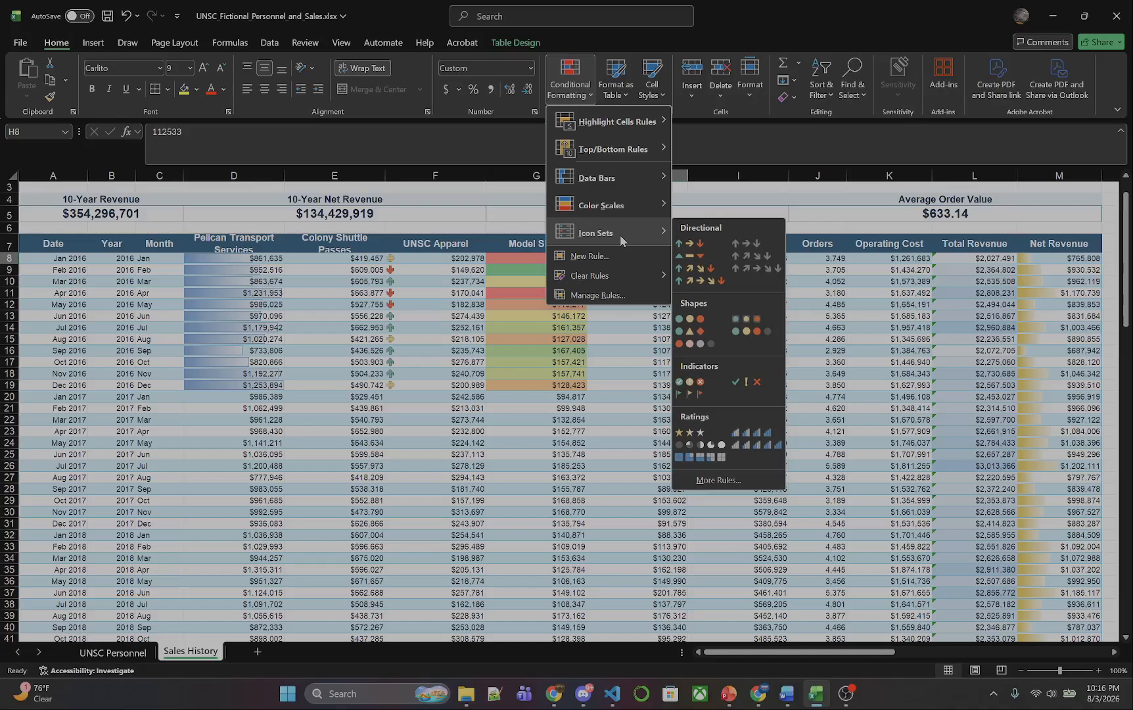
# Switch to the UNSC Personnel worksheet and bring up its conditional formatting options.
pyautogui.click(101, 648)
pyautogui.click(100, 648)
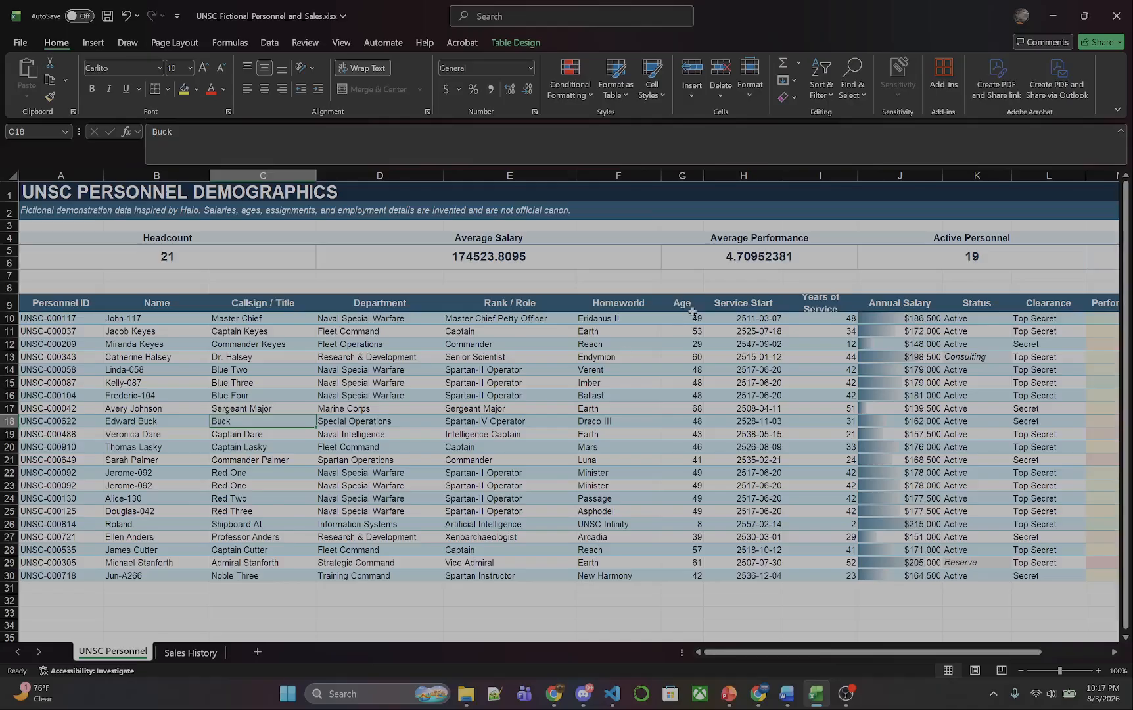
pyautogui.click(589, 98)
pyautogui.click(588, 97)
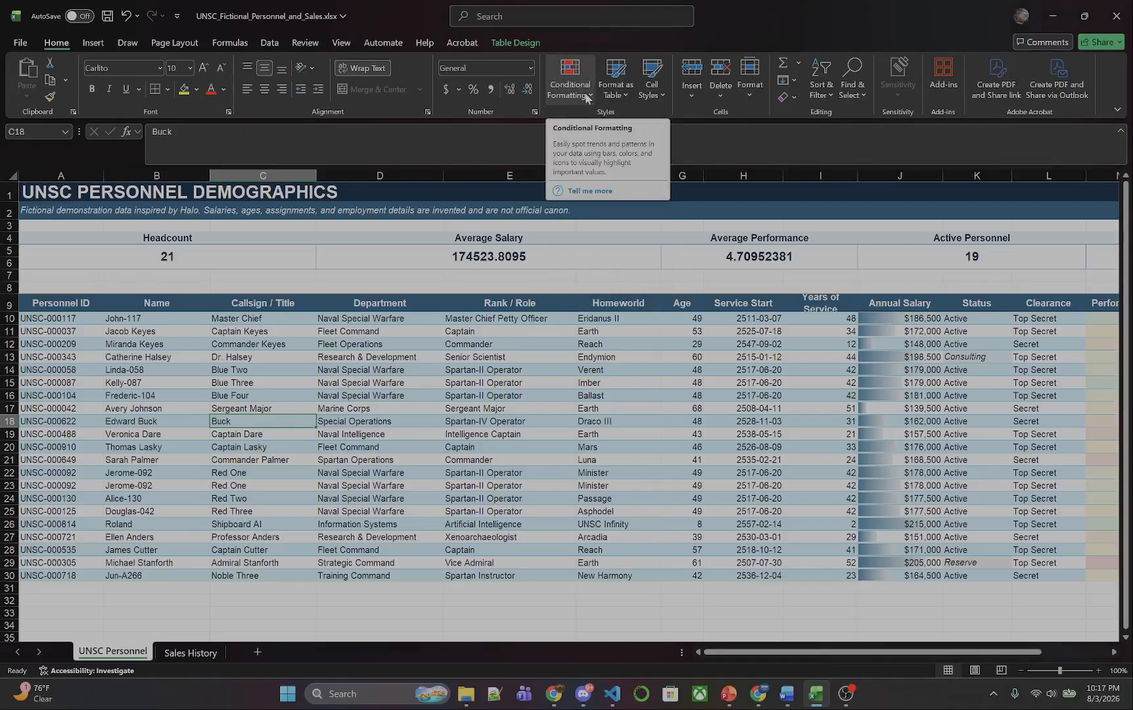
pyautogui.click(588, 97)
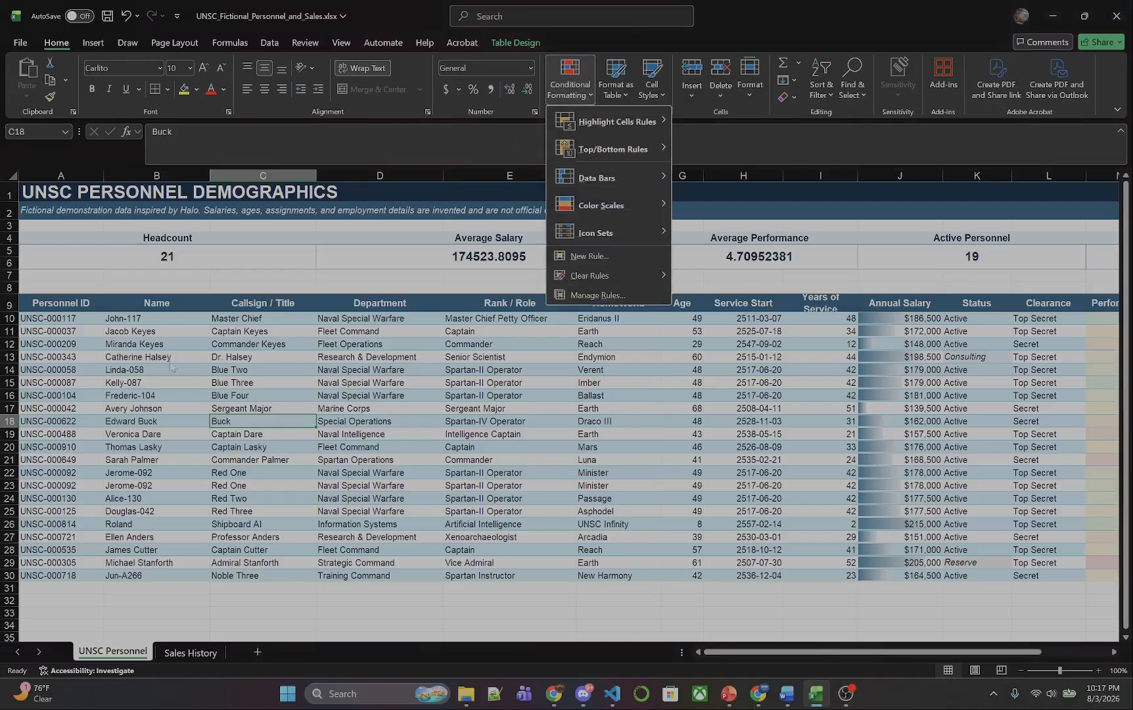
# Start a Duplicate Values highlighting rule for the personnel names in B10:B30.
pyautogui.click(147, 319)
pyautogui.click(147, 318)
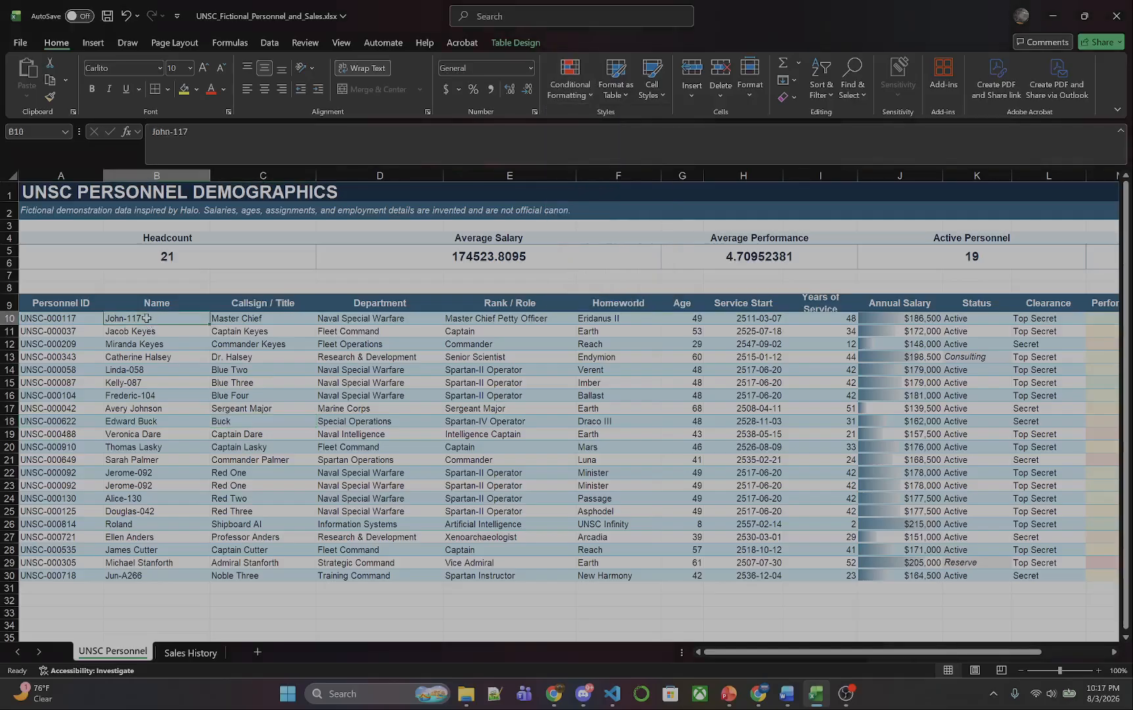
pyautogui.keyDown('shift'); pyautogui.click(178, 574); pyautogui.keyUp('shift')
pyautogui.click(579, 96)
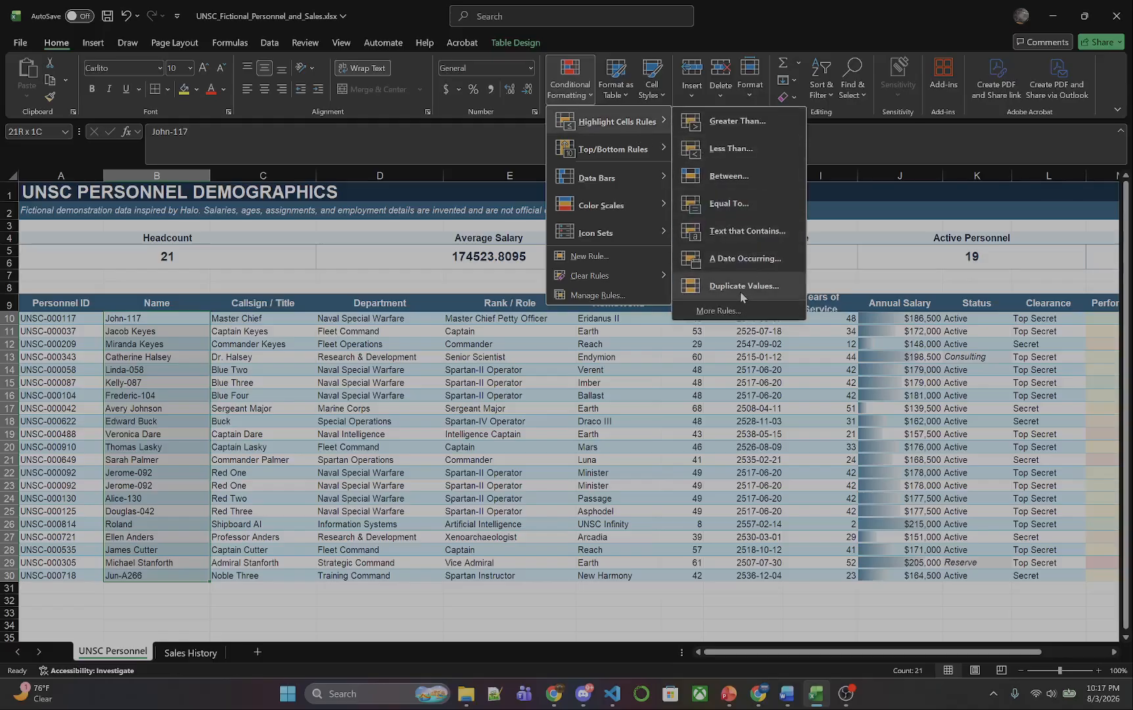
pyautogui.click(742, 297)
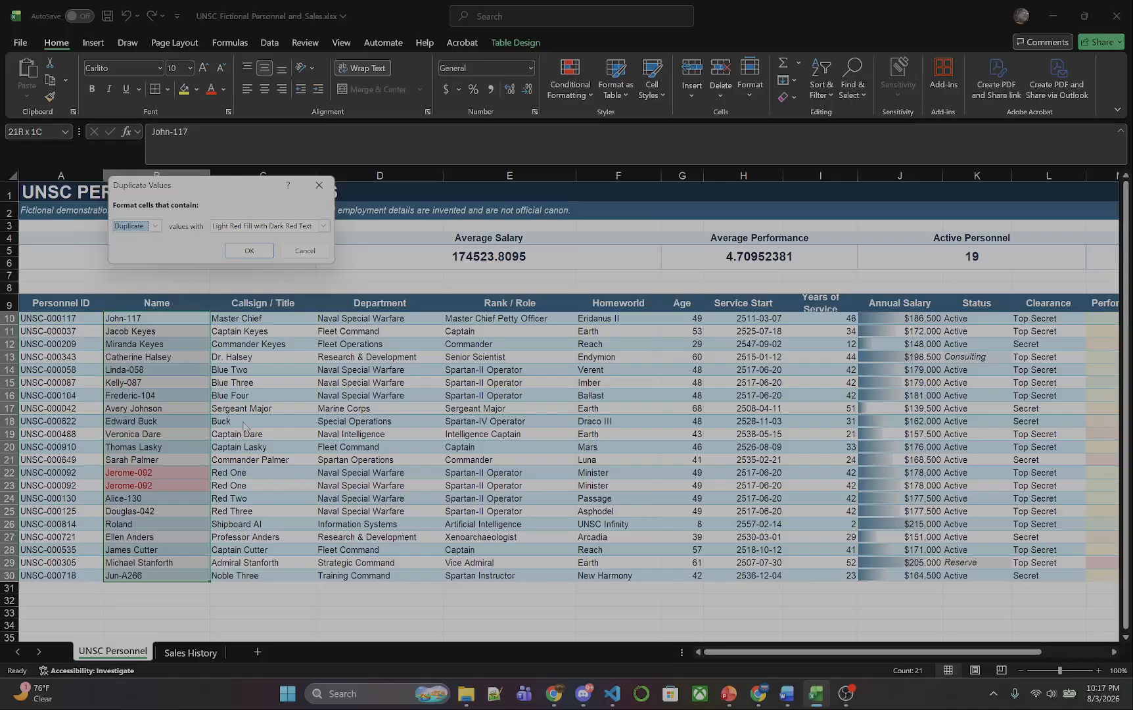
# Set the duplicate names' highlighting format to Yellow Fill with Dark Yellow Text.
pyautogui.click(243, 226)
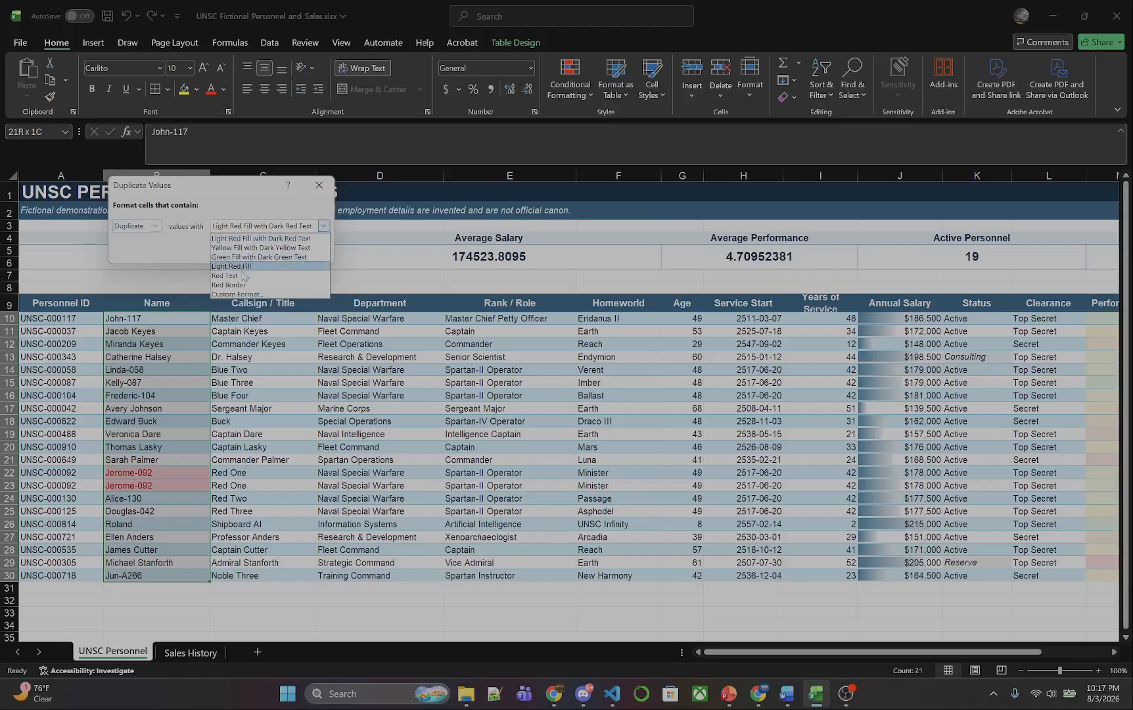
pyautogui.click(253, 225)
pyautogui.click(253, 246)
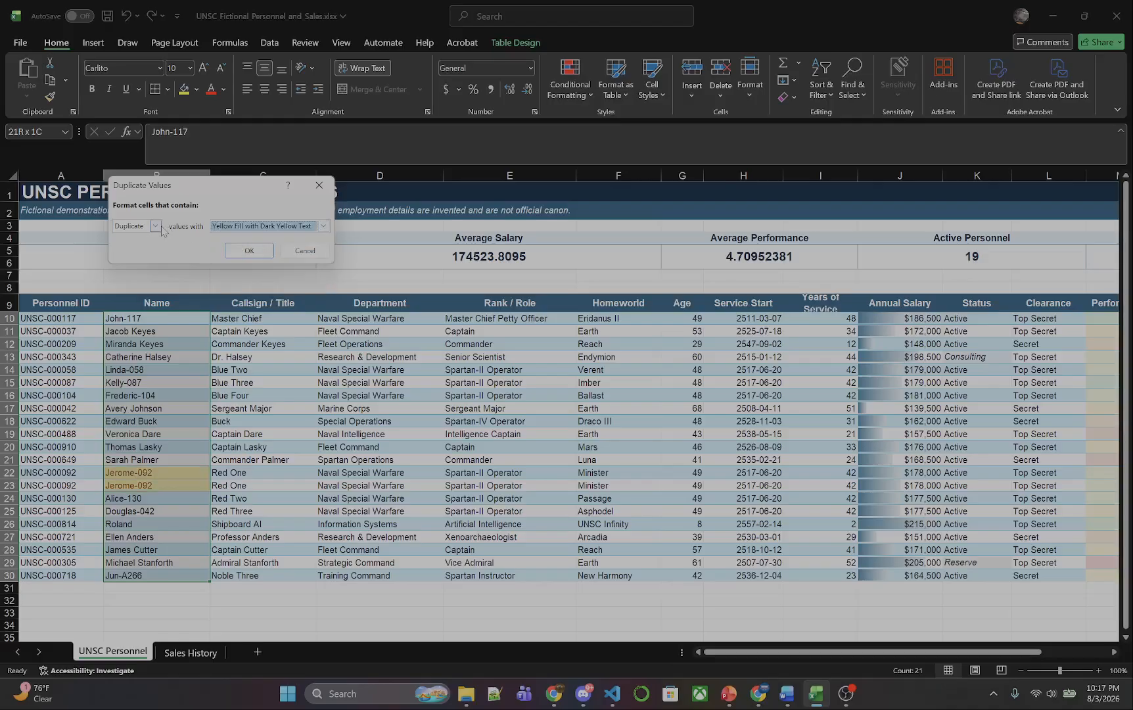
# Preview the rule on Unique values, switch it back to Duplicate and apply it to the personnel names.
pyautogui.click(156, 226)
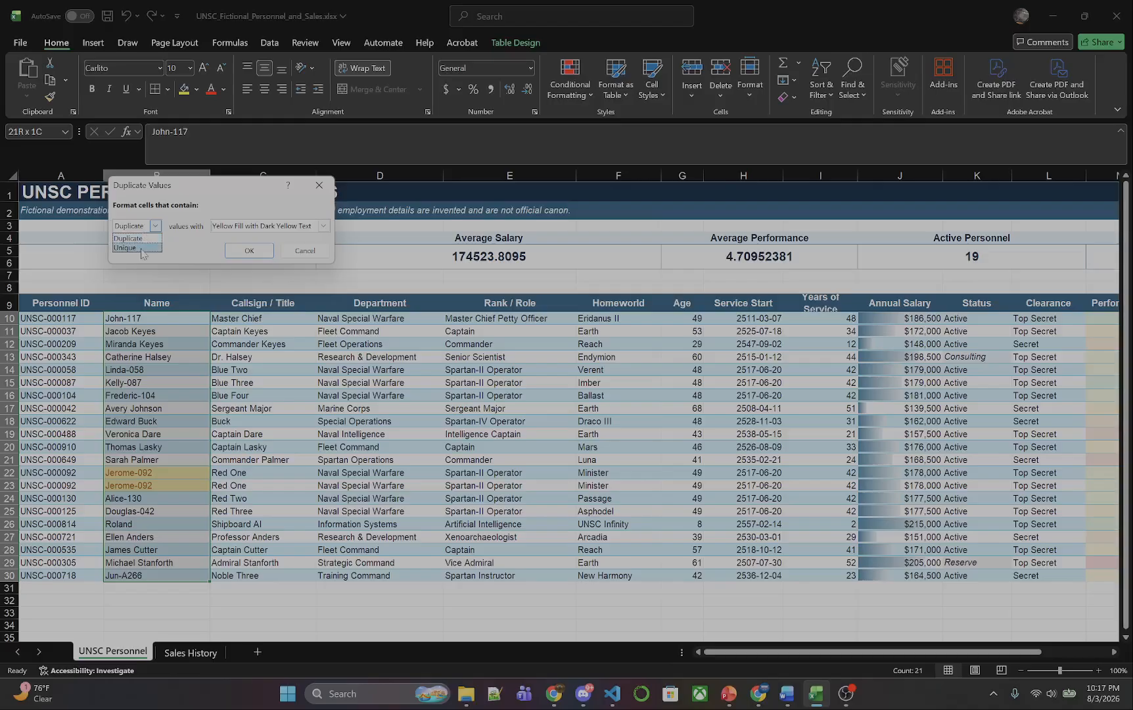
pyautogui.click(142, 248)
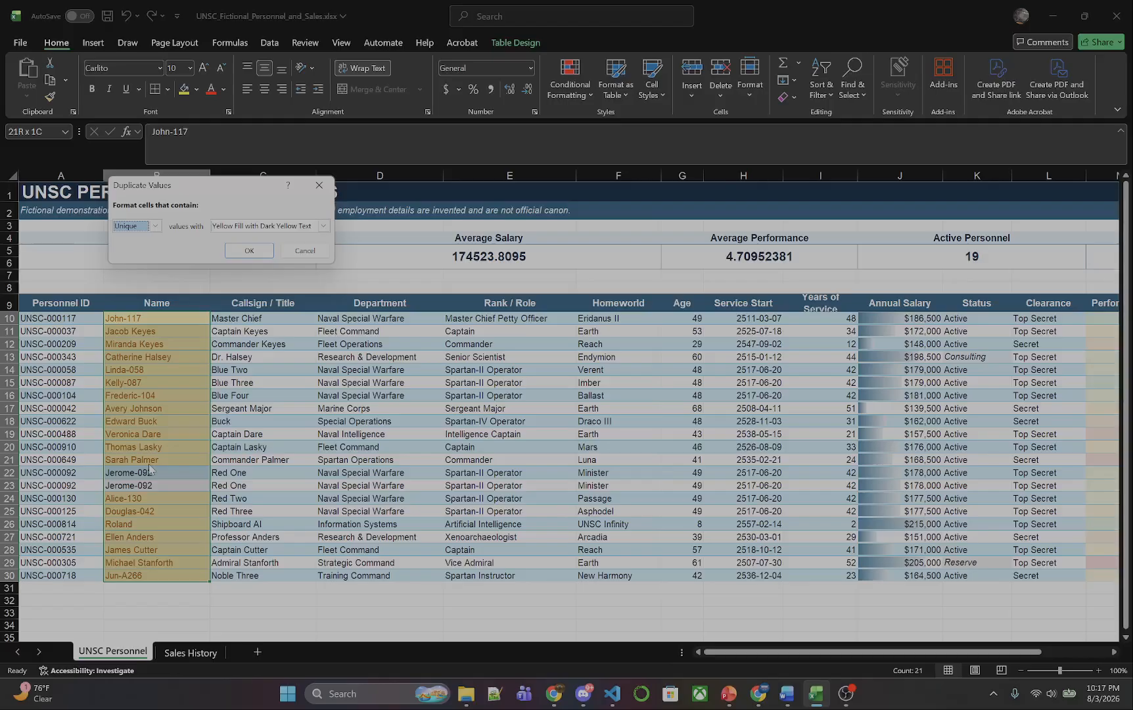
pyautogui.click(155, 226)
pyautogui.click(151, 239)
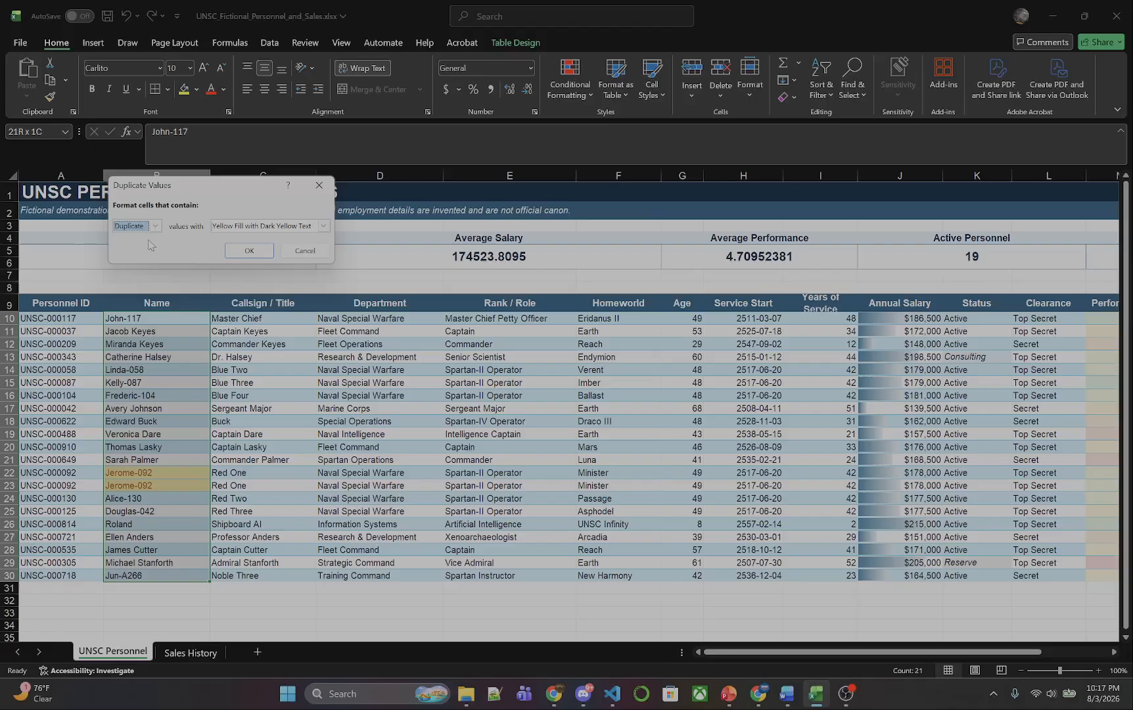
pyautogui.click(251, 250)
pyautogui.rightClick(172, 179)
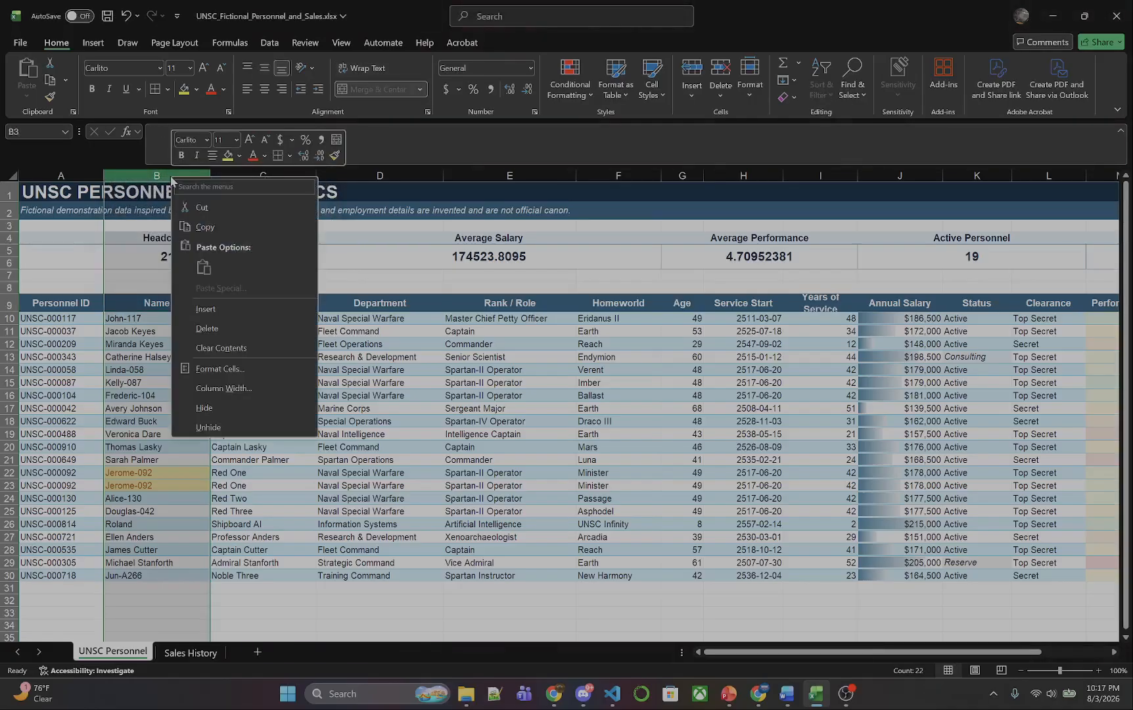
pyautogui.click(142, 173)
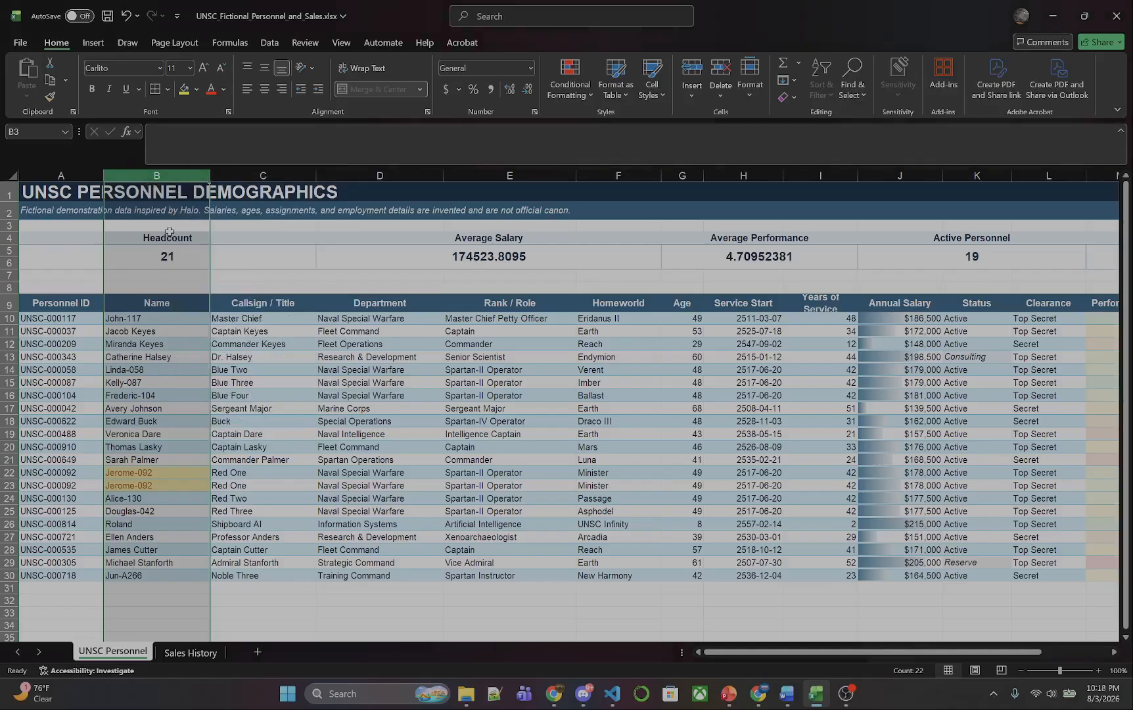
pyautogui.click(165, 319)
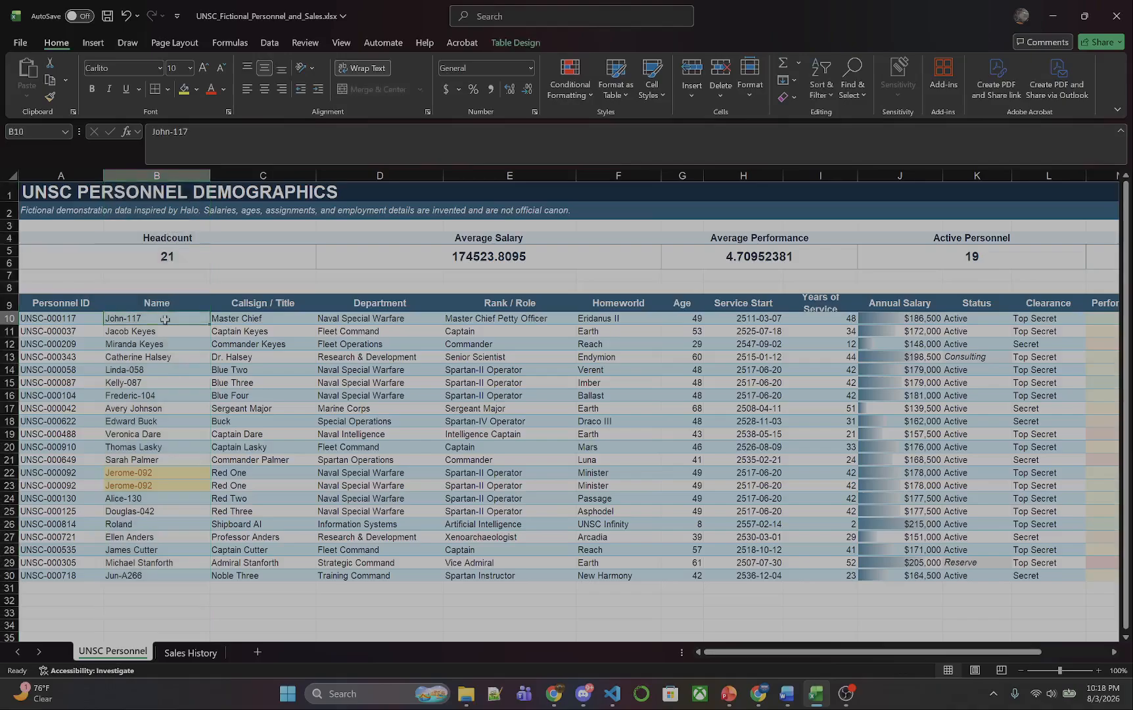
# Delete row 22, the first of the two highlighted duplicate personnel records.
pyautogui.rightClick(9, 463)
pyautogui.press('Escape')
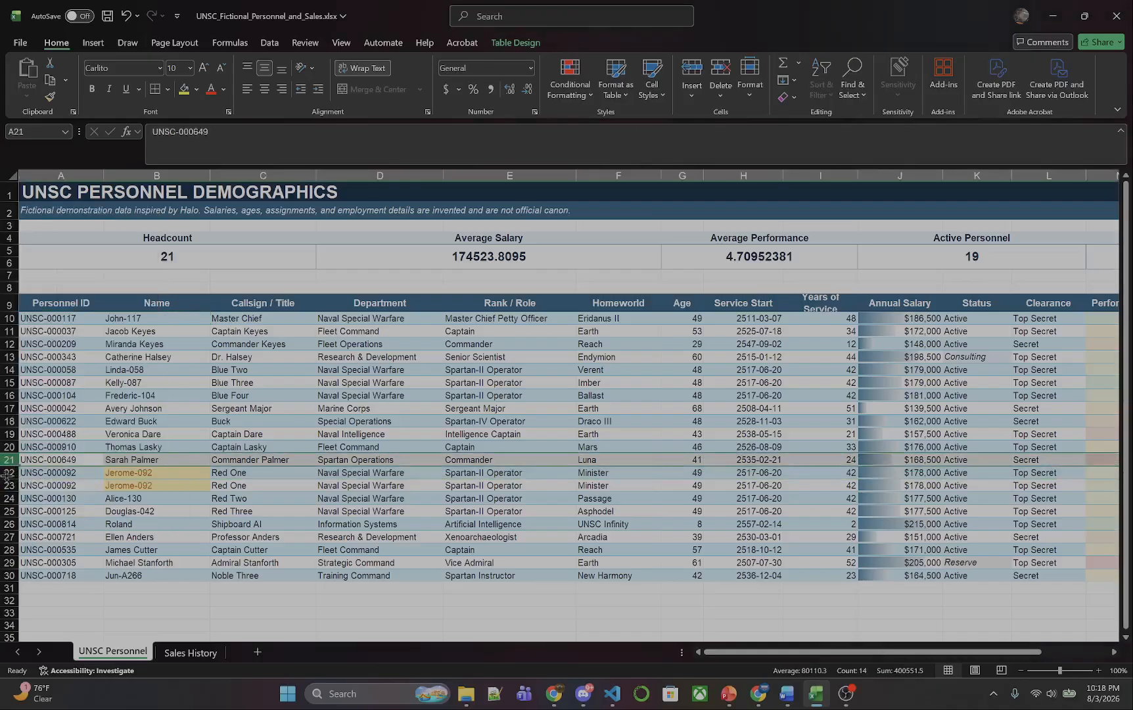
pyautogui.rightClick(9, 476)
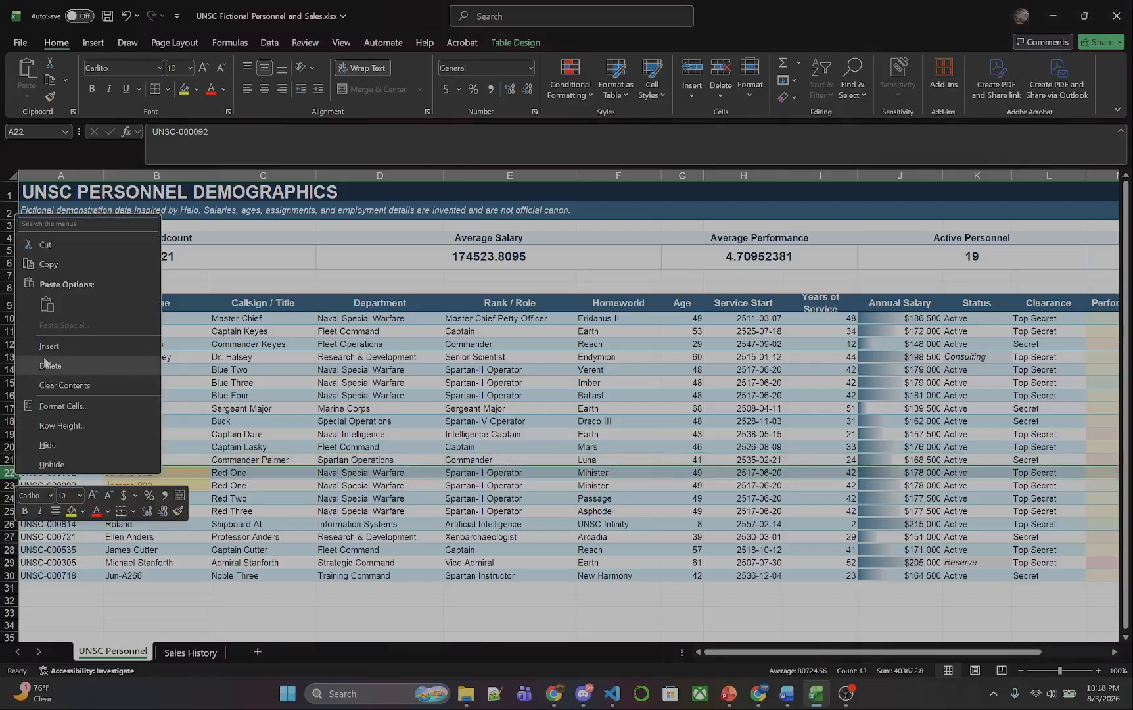
pyautogui.click(46, 365)
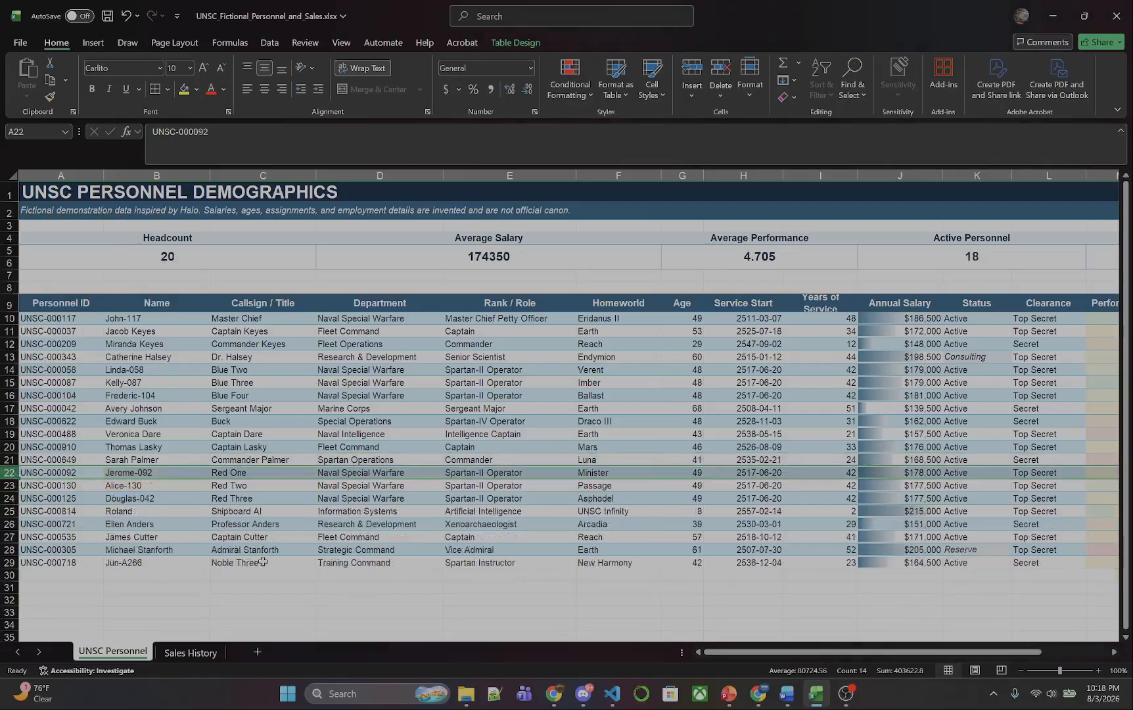
pyautogui.click(243, 599)
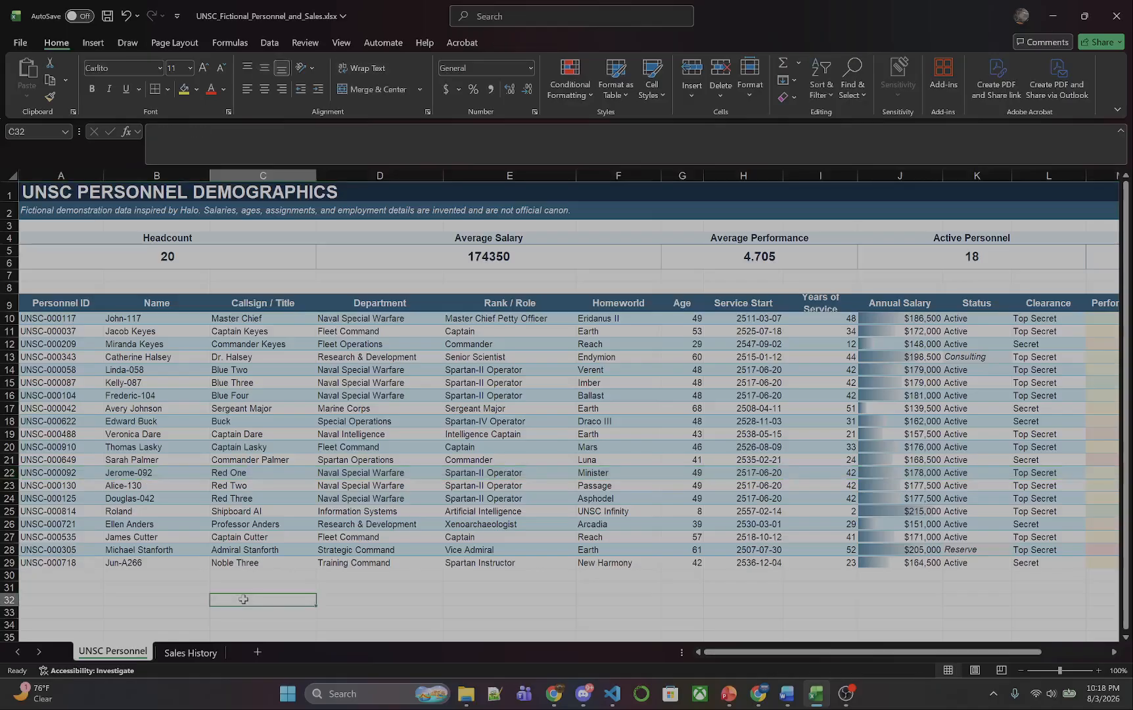
# Start a new conditional formatting rule for the ages in G10:G29 that uses a formula to determine which cells to format.
pyautogui.click(687, 322)
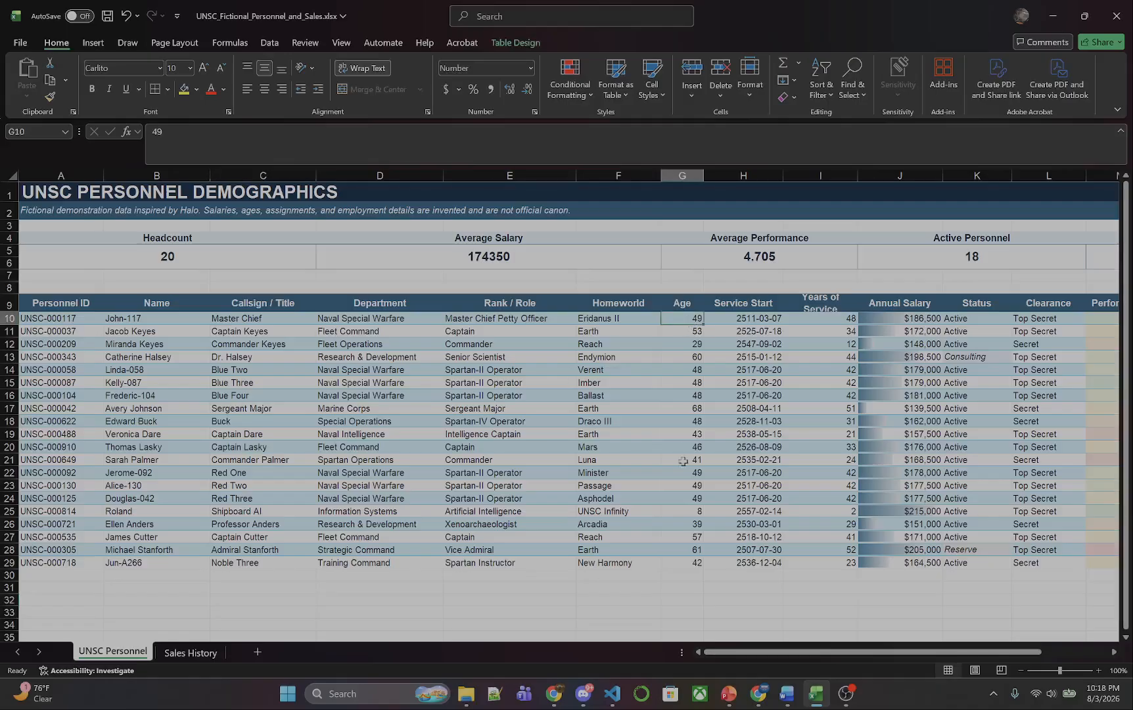
pyautogui.keyDown('shift'); pyautogui.click(687, 562); pyautogui.keyUp('shift')
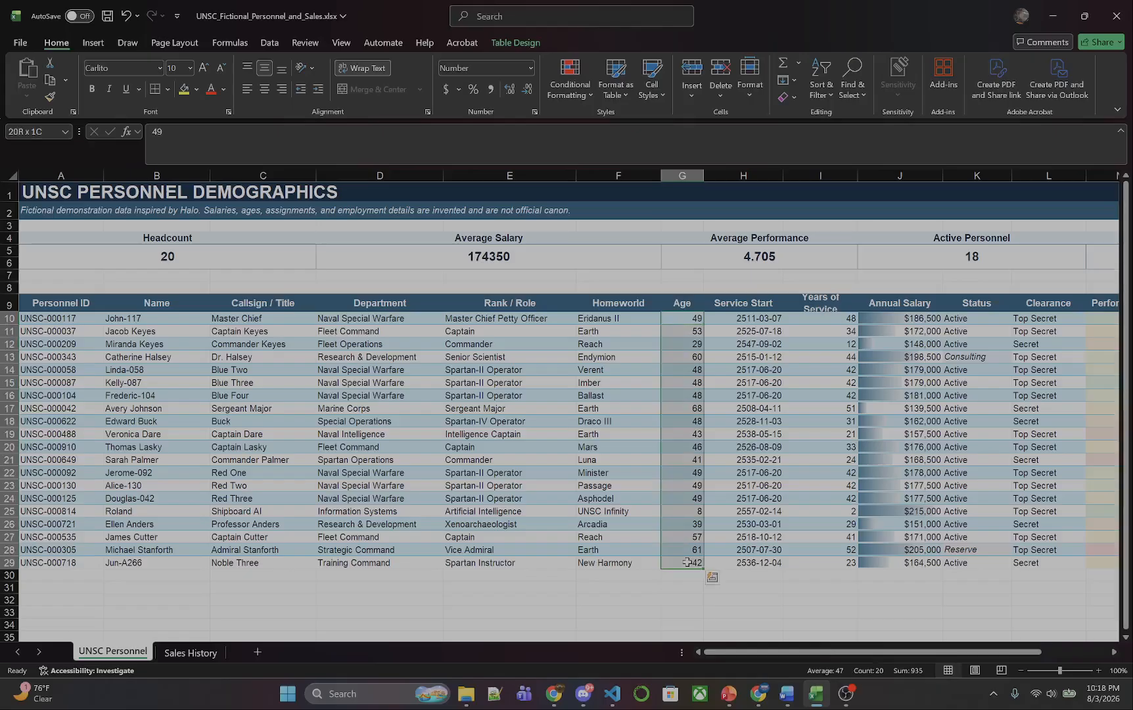
pyautogui.click(572, 89)
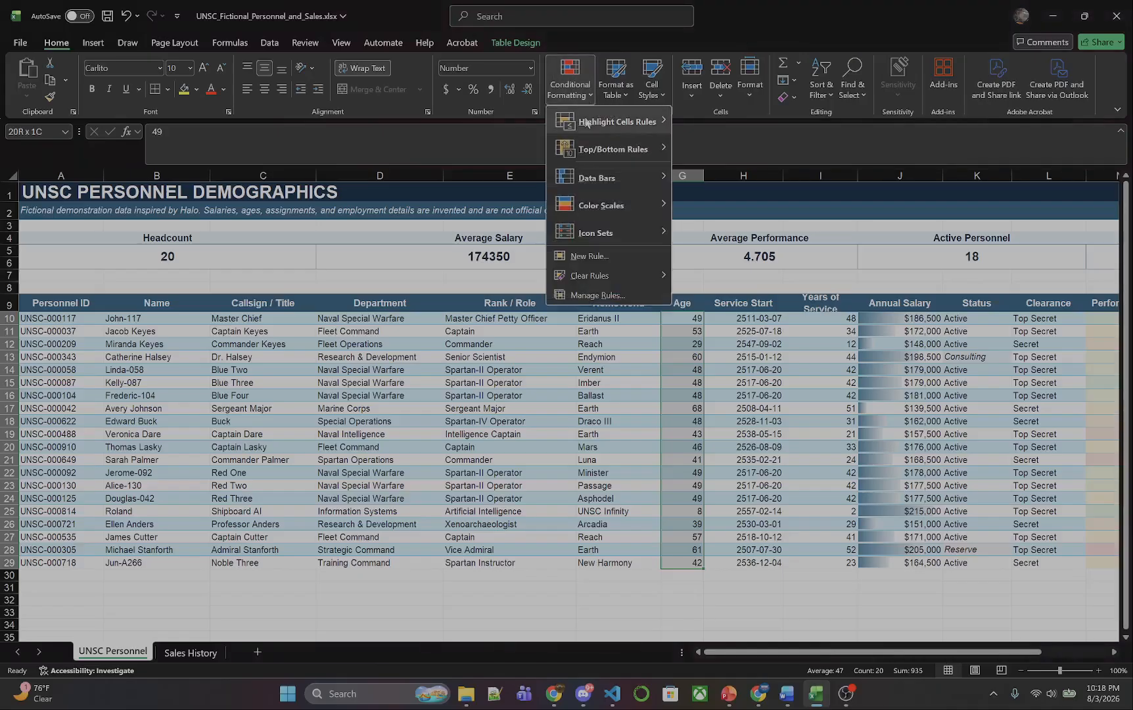
pyautogui.click(625, 260)
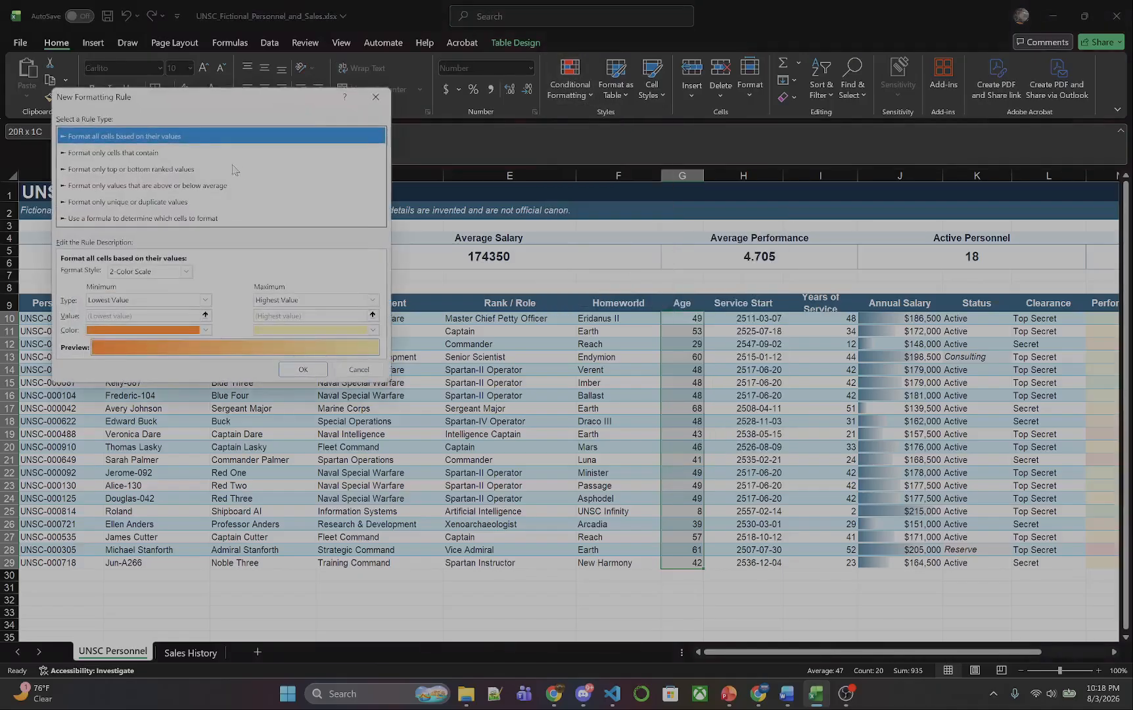
pyautogui.moveTo(168, 103); pyautogui.dragTo(510, 134)
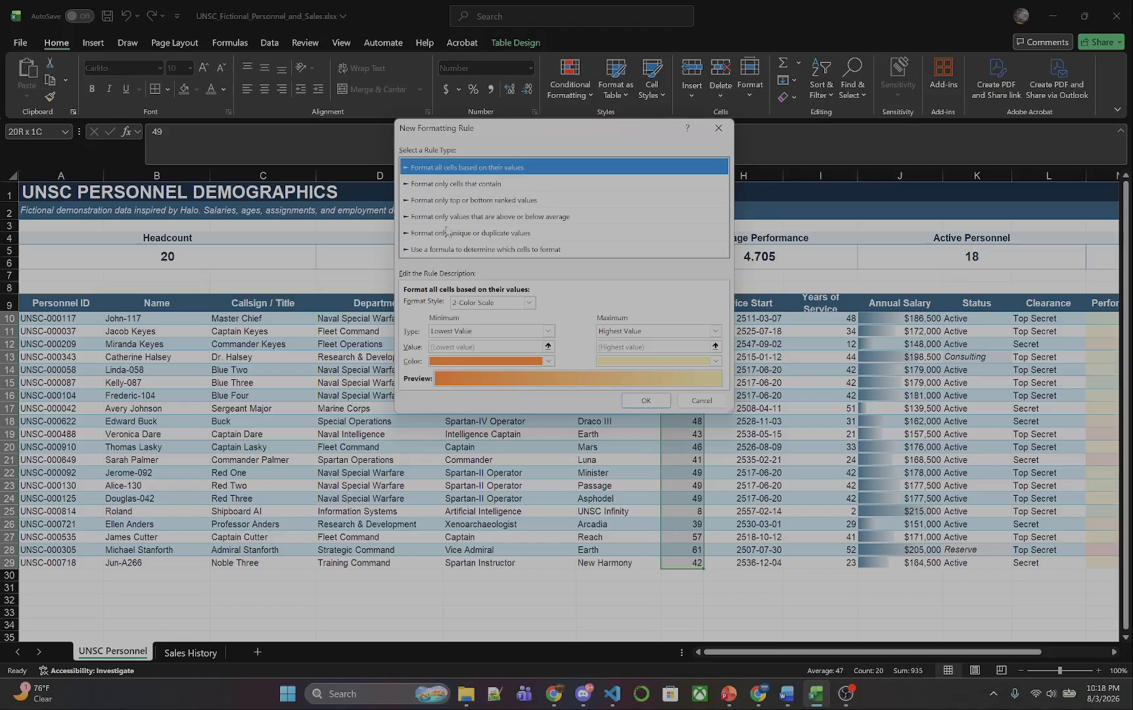
pyautogui.click(405, 251)
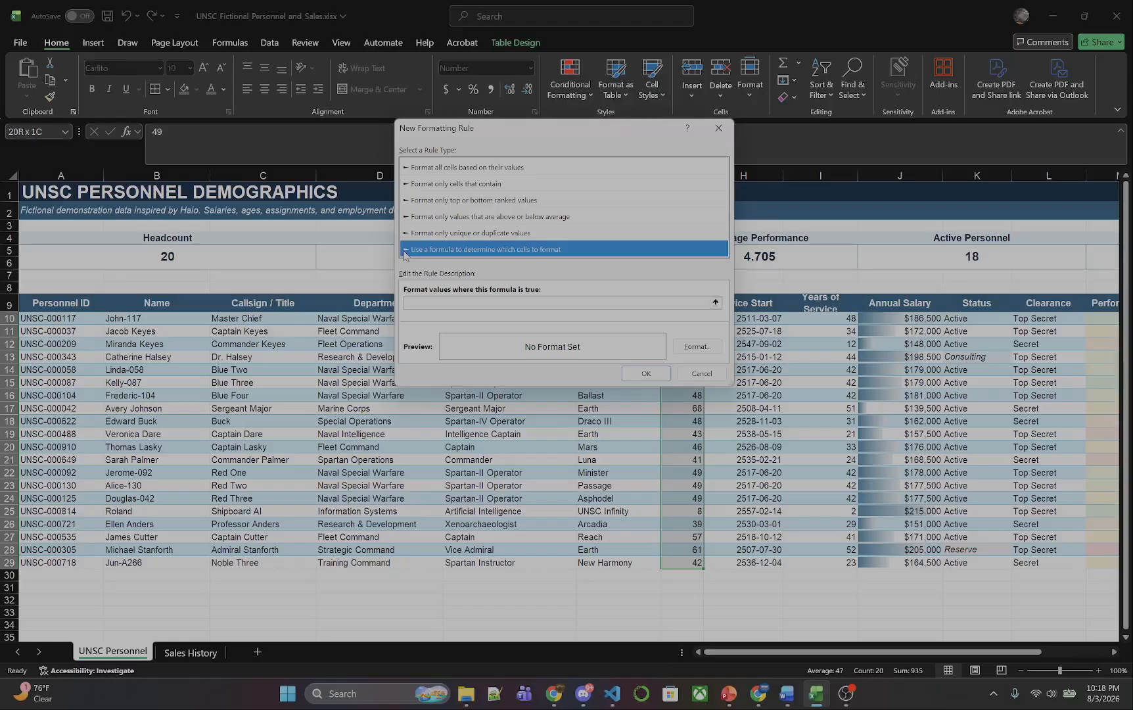
# Enter the rule formula =G10:G29>30 so that it targets ages above 30.
pyautogui.click(434, 303)
pyautogui.moveTo(500, 136); pyautogui.dragTo(288, 188)
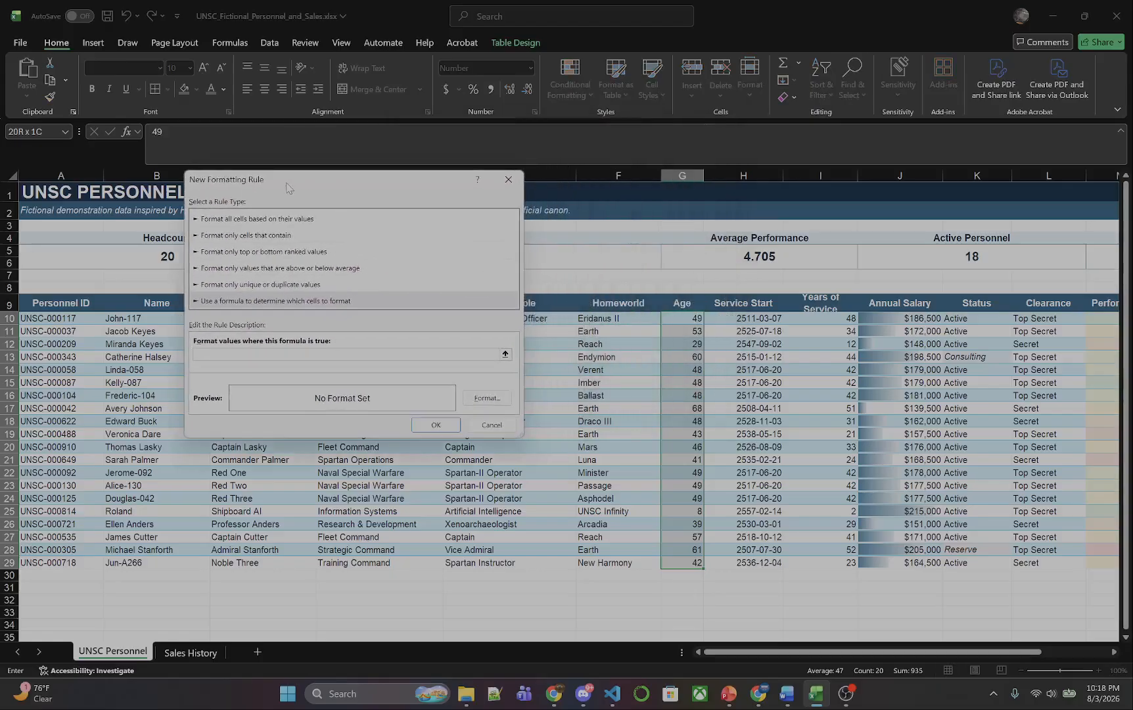
pyautogui.write('=')
pyautogui.write('G10:G29')
pyautogui.write('30')
# Give the formula rule a solid gold background fill and apply it to the ages.
pyautogui.click(490, 399)
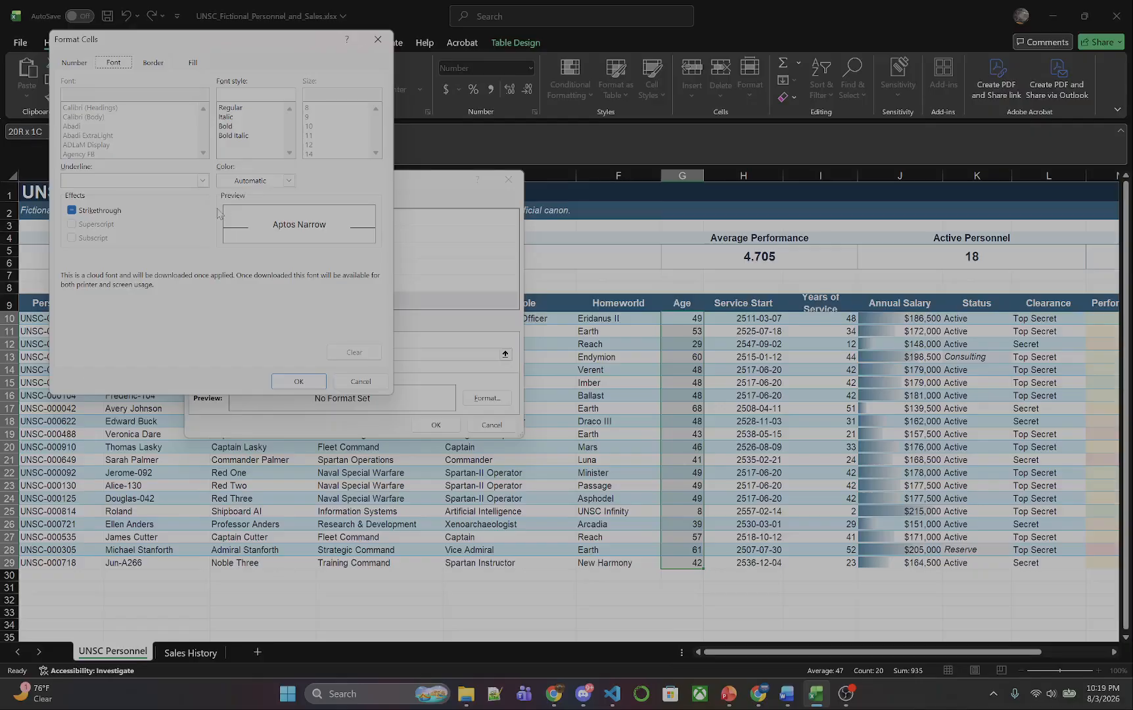
pyautogui.click(163, 63)
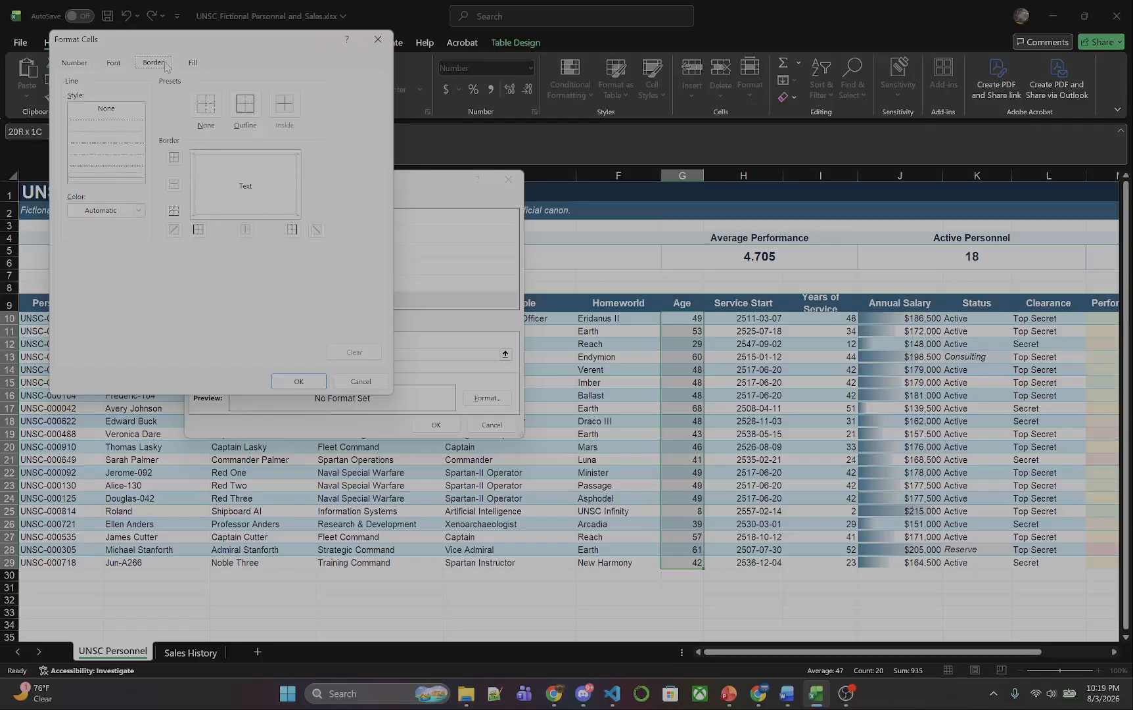
pyautogui.click(113, 178)
pyautogui.click(193, 63)
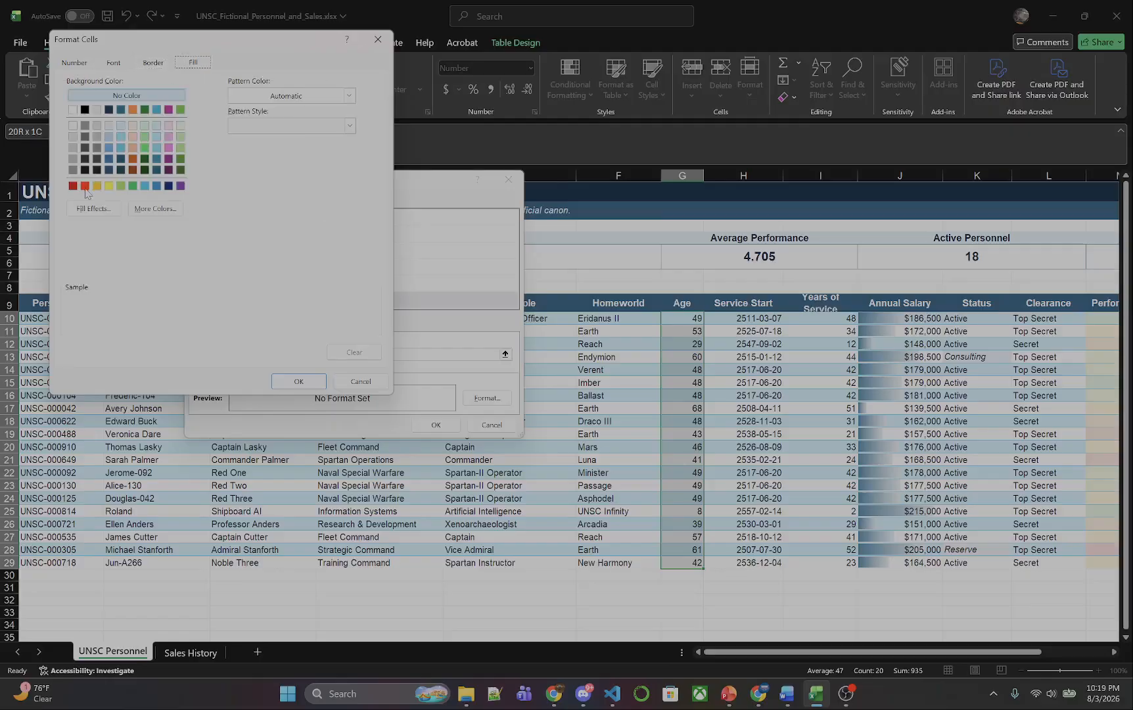
pyautogui.click(109, 187)
pyautogui.click(96, 186)
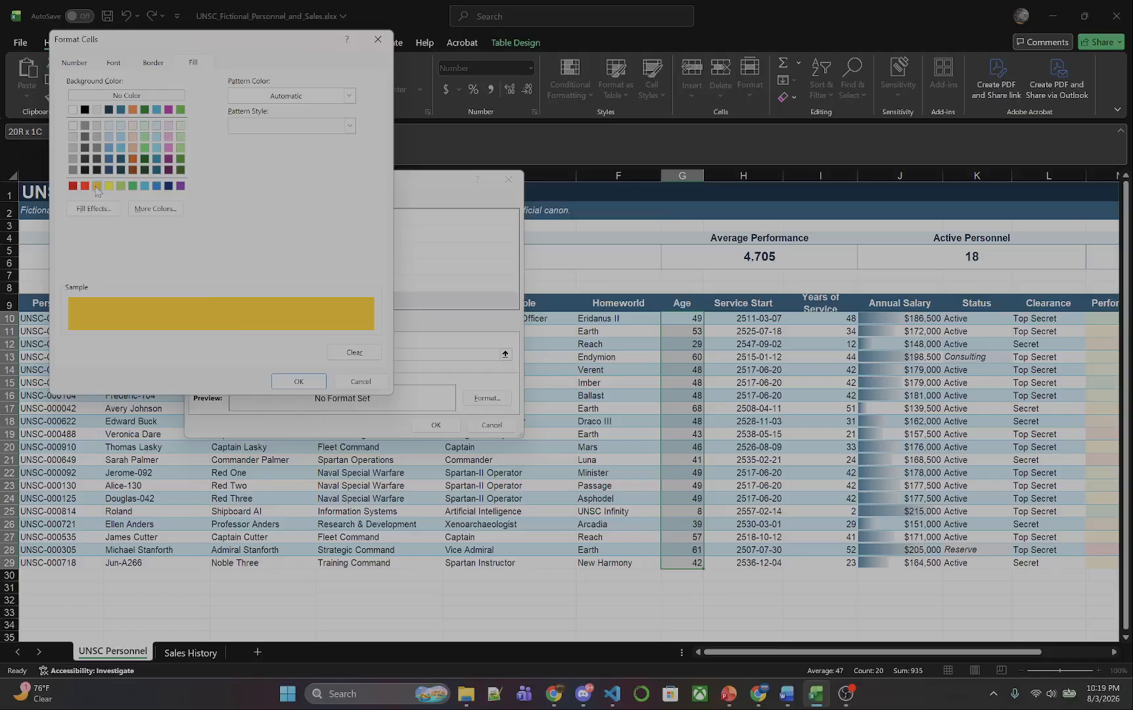
pyautogui.click(293, 382)
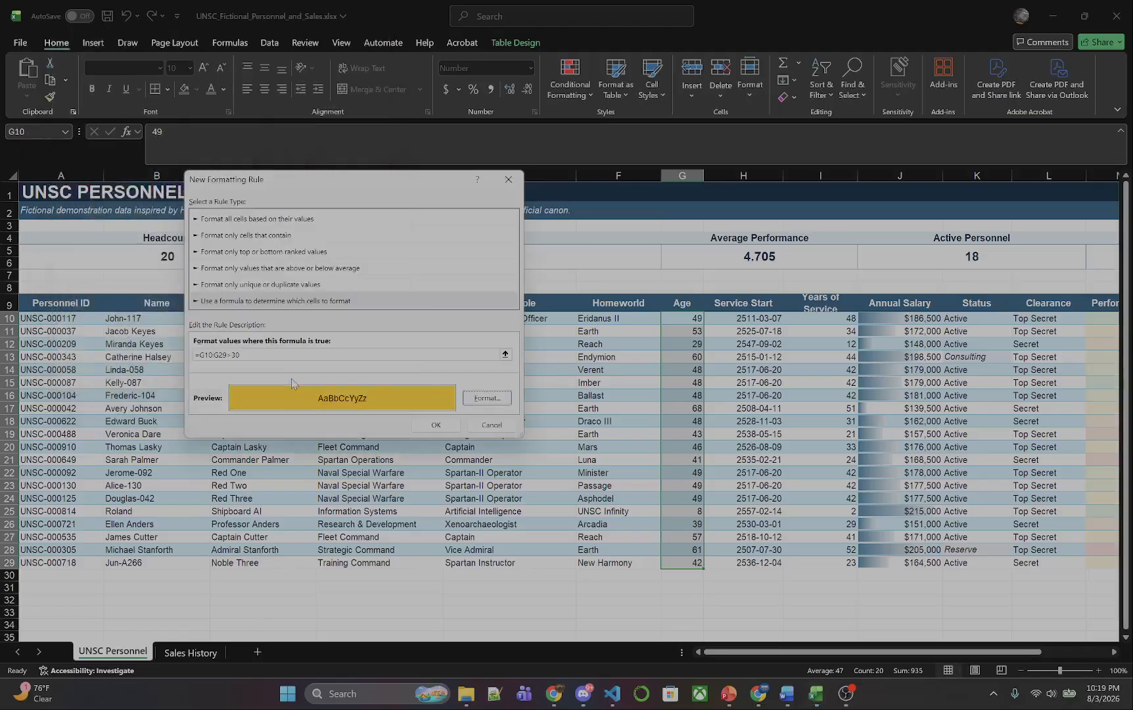
pyautogui.click(437, 425)
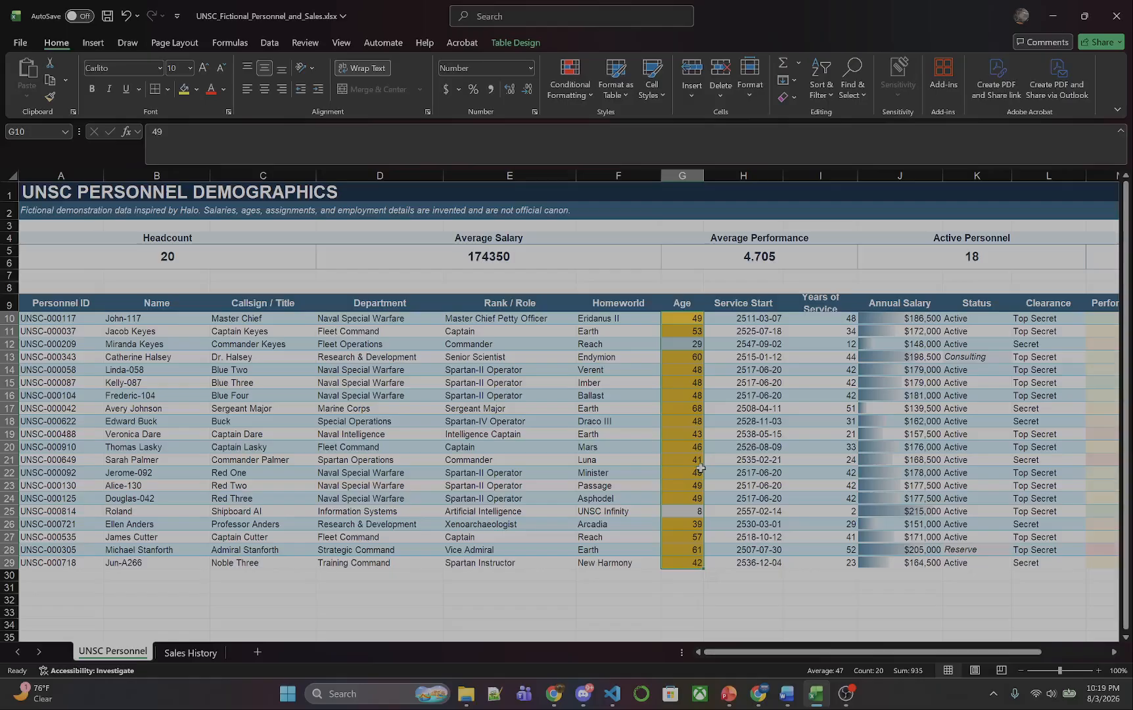
# Clear the conditional formatting rules from the selected age cells in G10:G29.
pyautogui.click(588, 92)
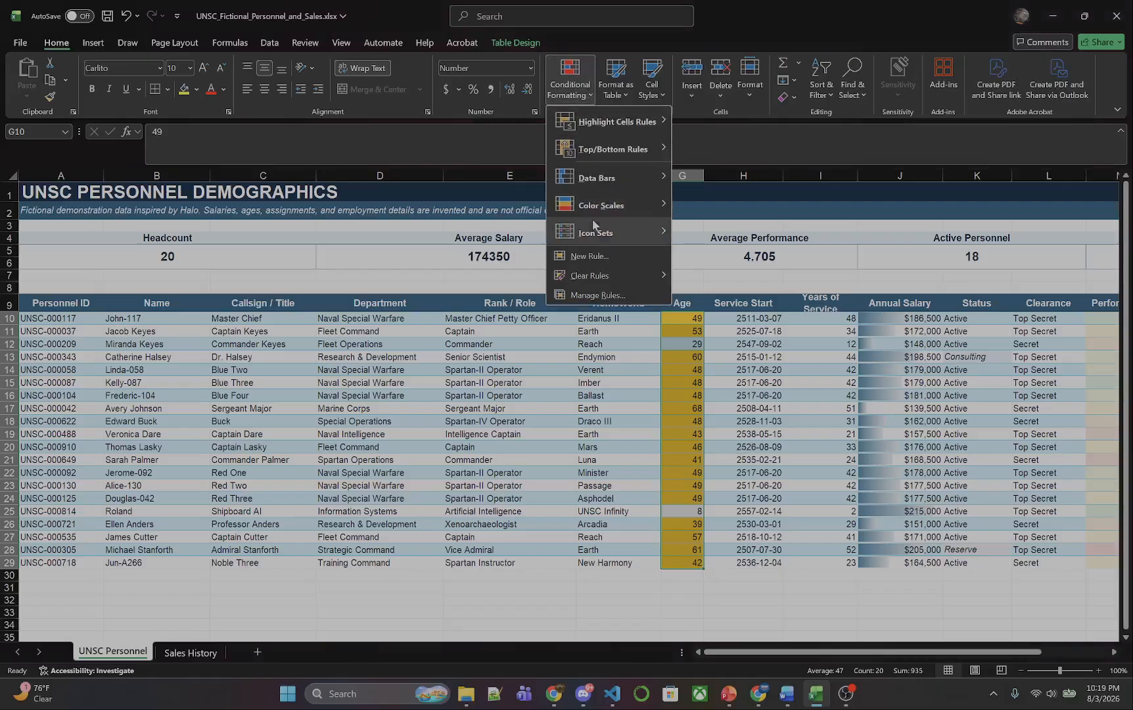
pyautogui.moveTo(590, 275)
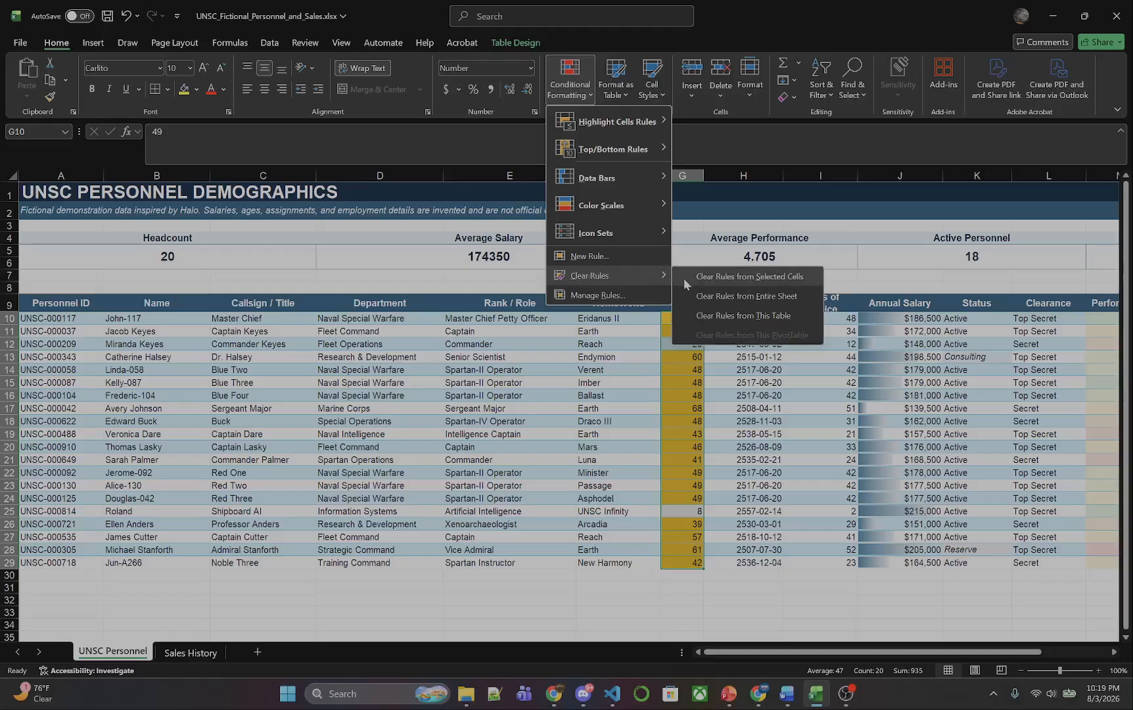
pyautogui.click(684, 278)
# Clear the conditional formatting rules from the 2016 sales values in D8:G19 on the Sales History worksheet.
pyautogui.click(211, 654)
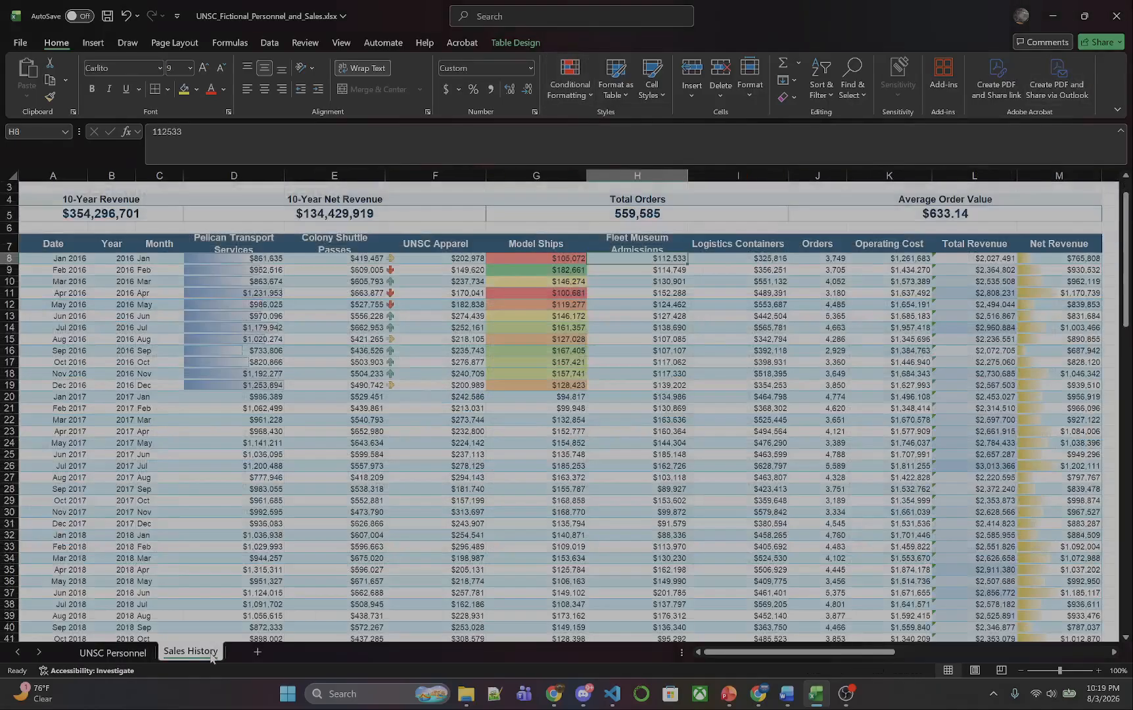
pyautogui.click(227, 258)
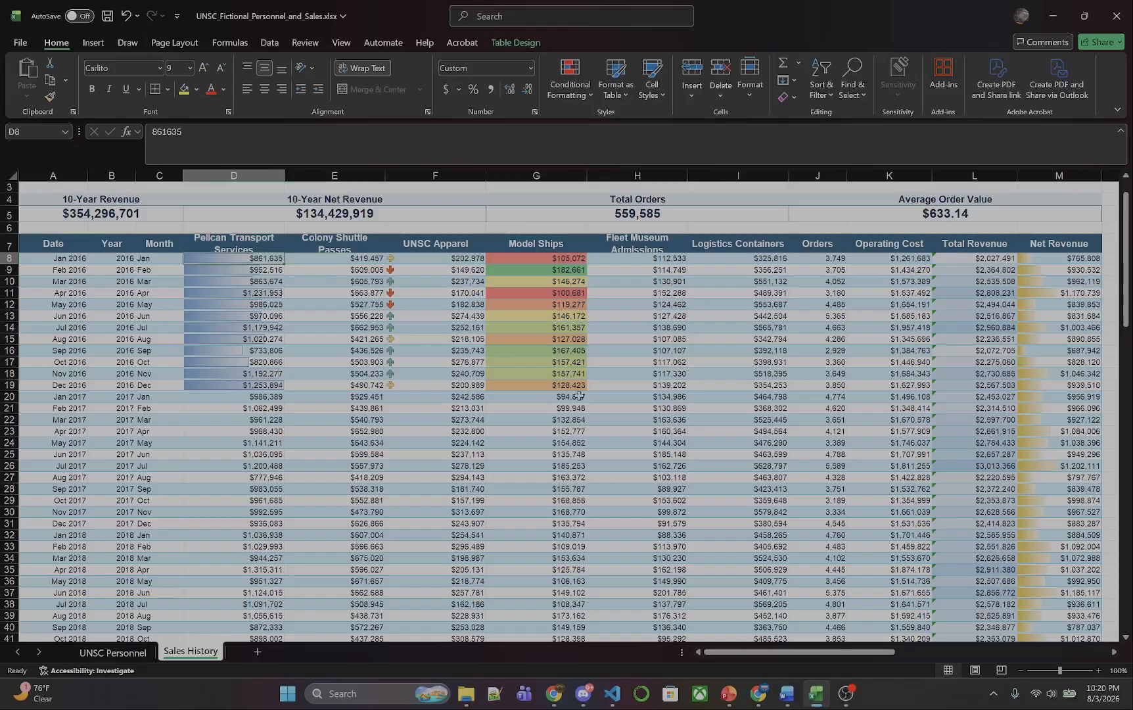
pyautogui.keyDown('shift'); pyautogui.click(556, 386); pyautogui.keyUp('shift')
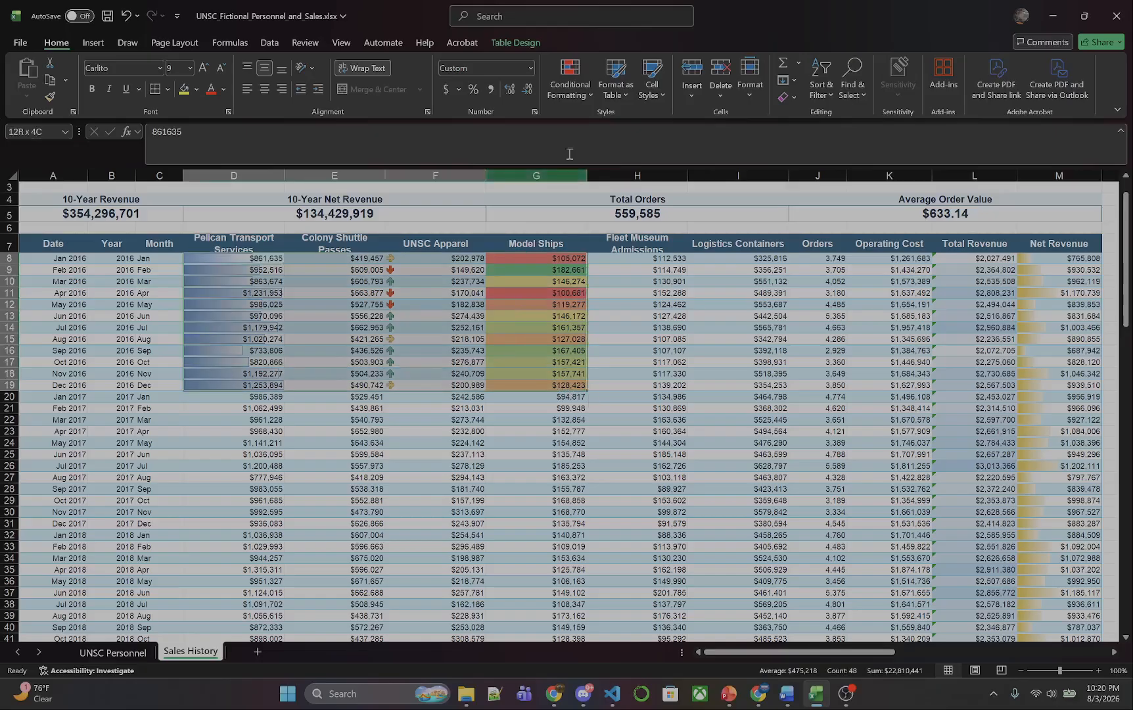
pyautogui.click(588, 99)
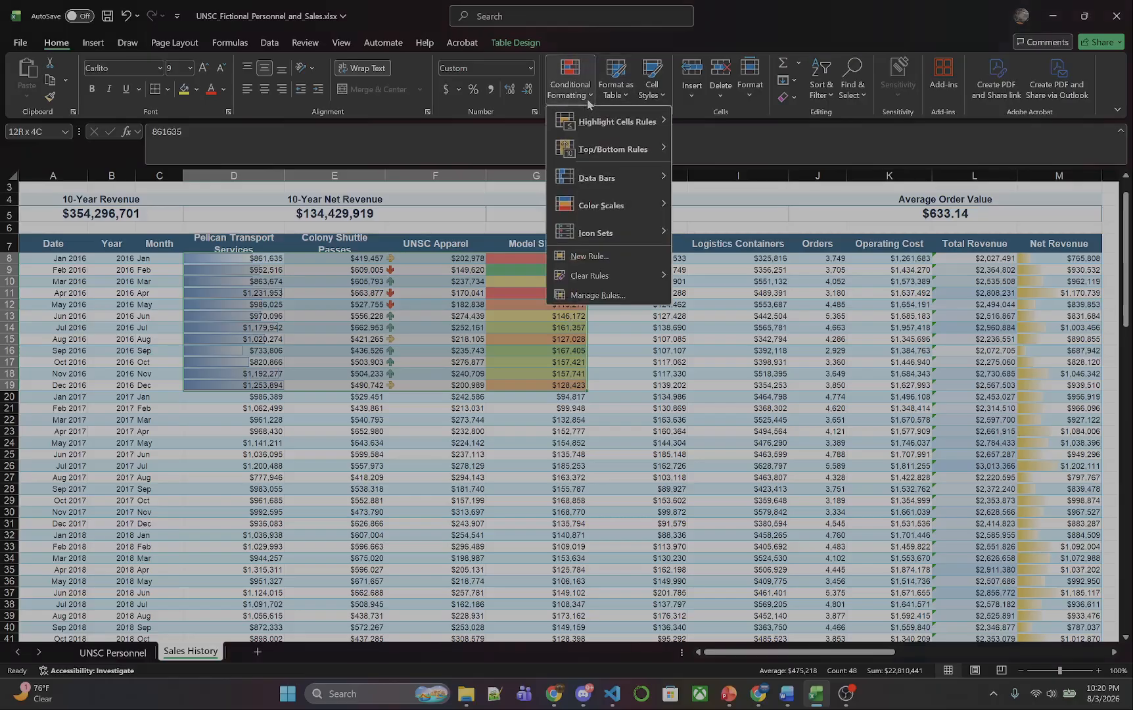
pyautogui.moveTo(624, 276)
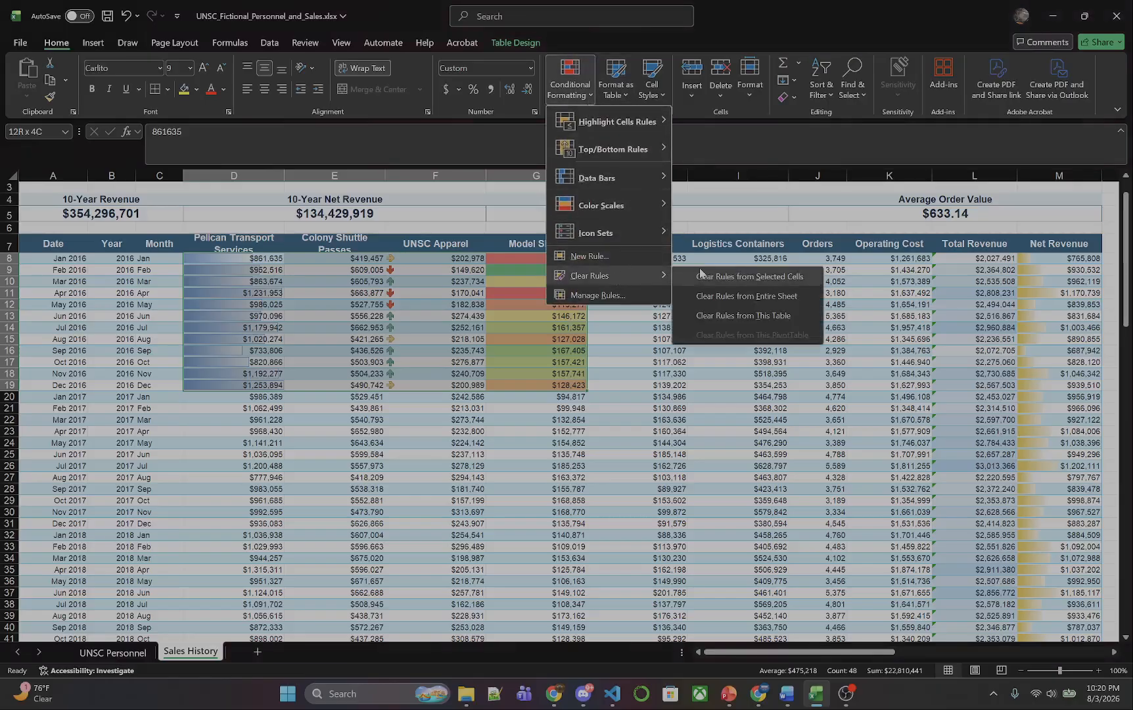
pyautogui.click(701, 276)
pyautogui.click(451, 316)
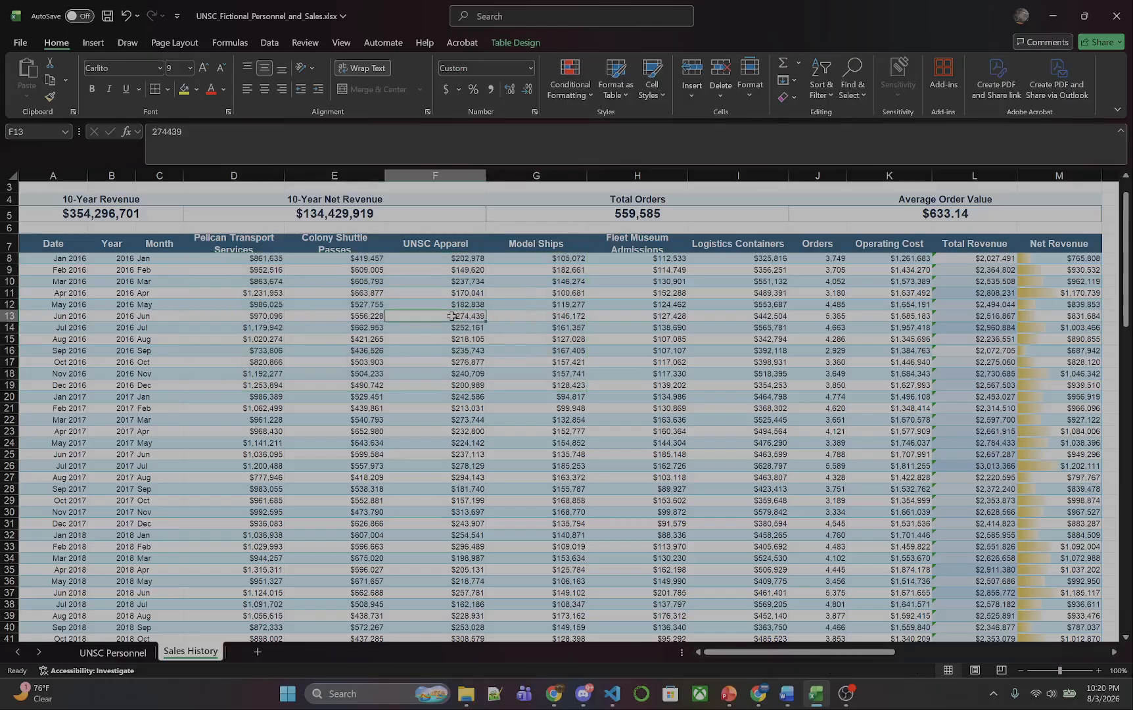